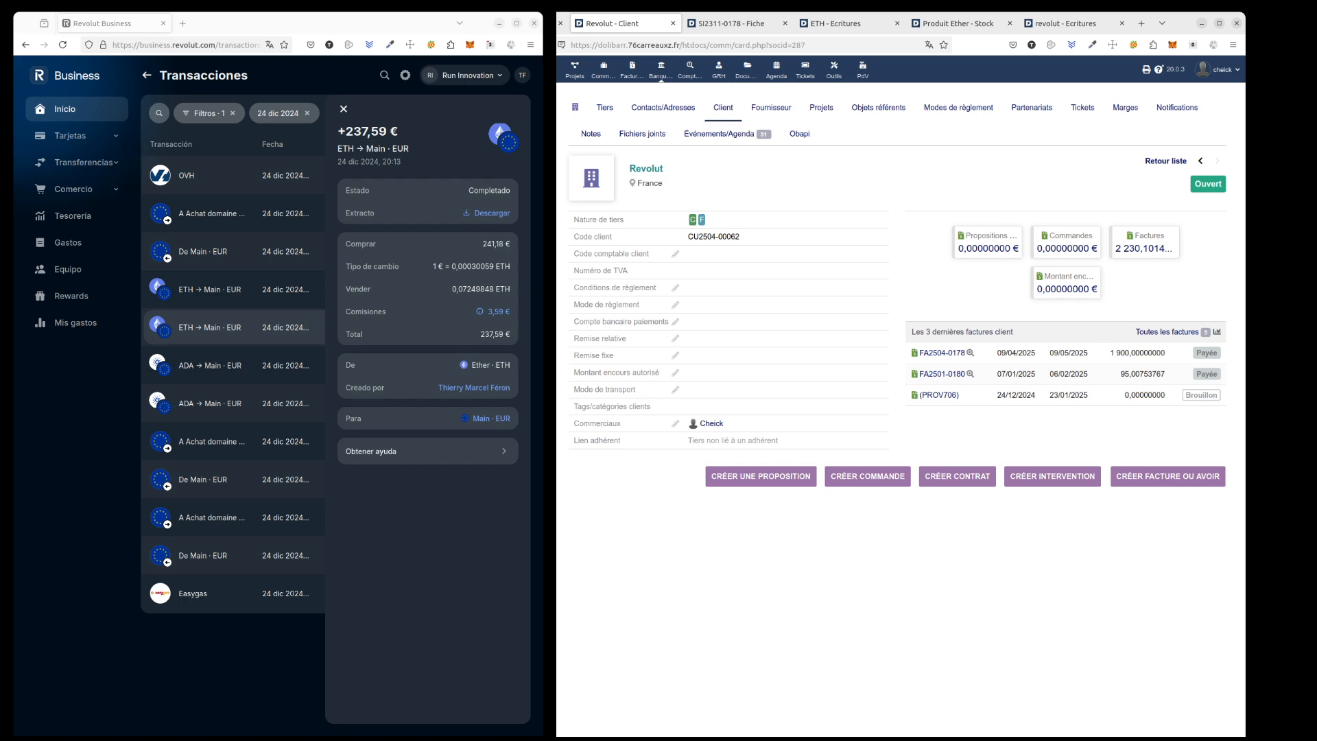
- Open the Revolut third party's draft customer invoice (PROV706) from its customer record
left_click(604, 107)
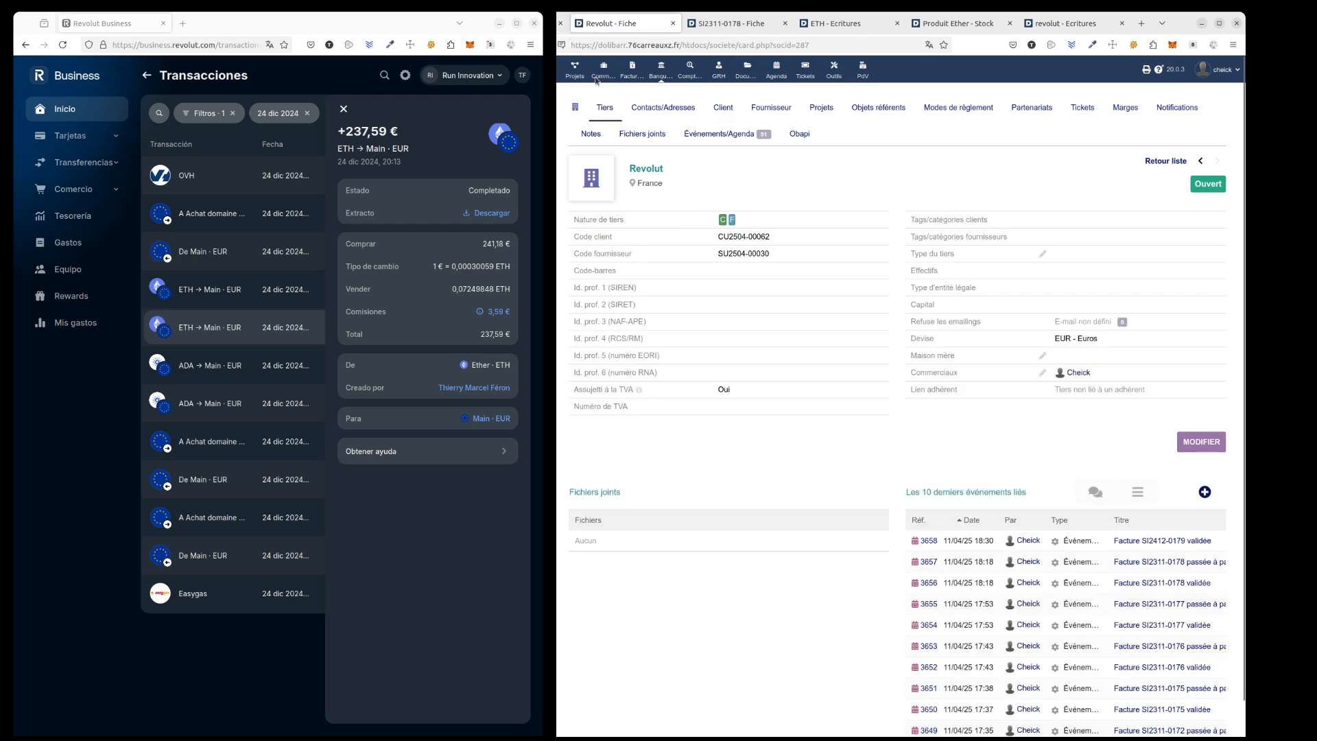
left_click(722, 108)
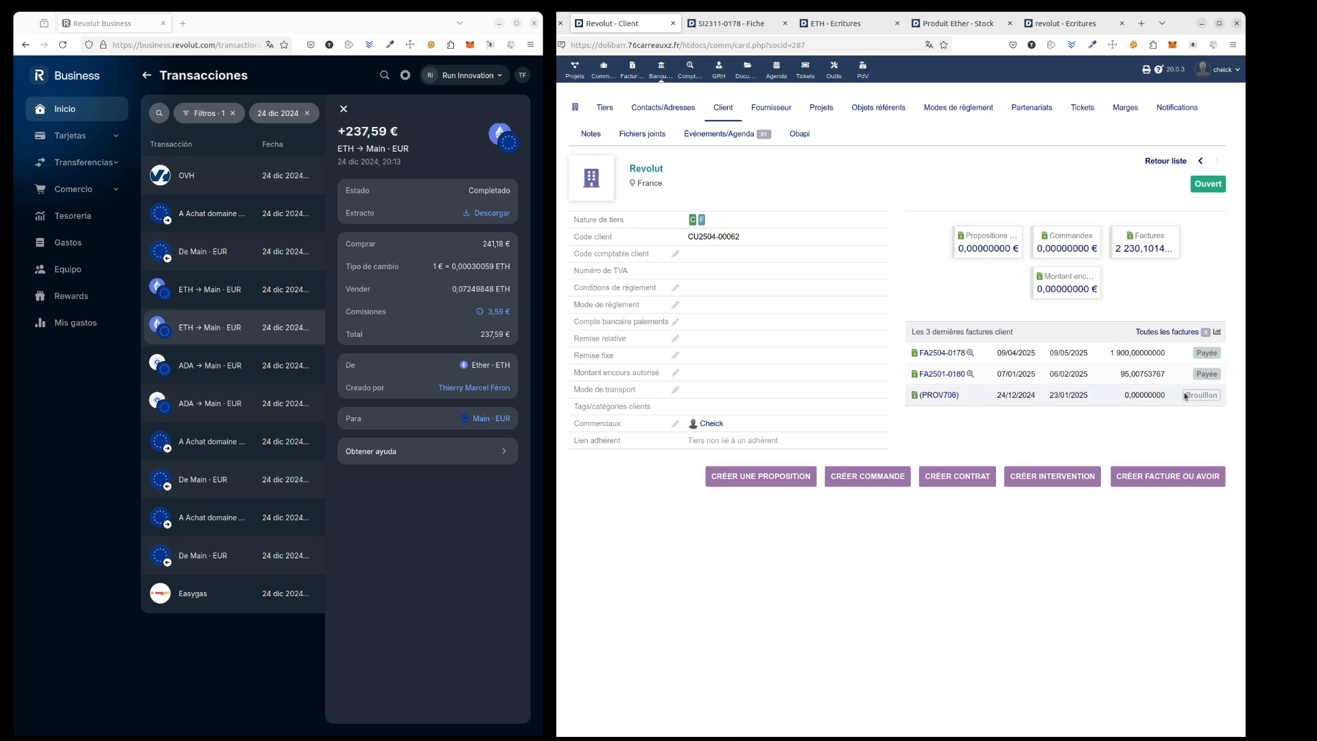
left_click(939, 396)
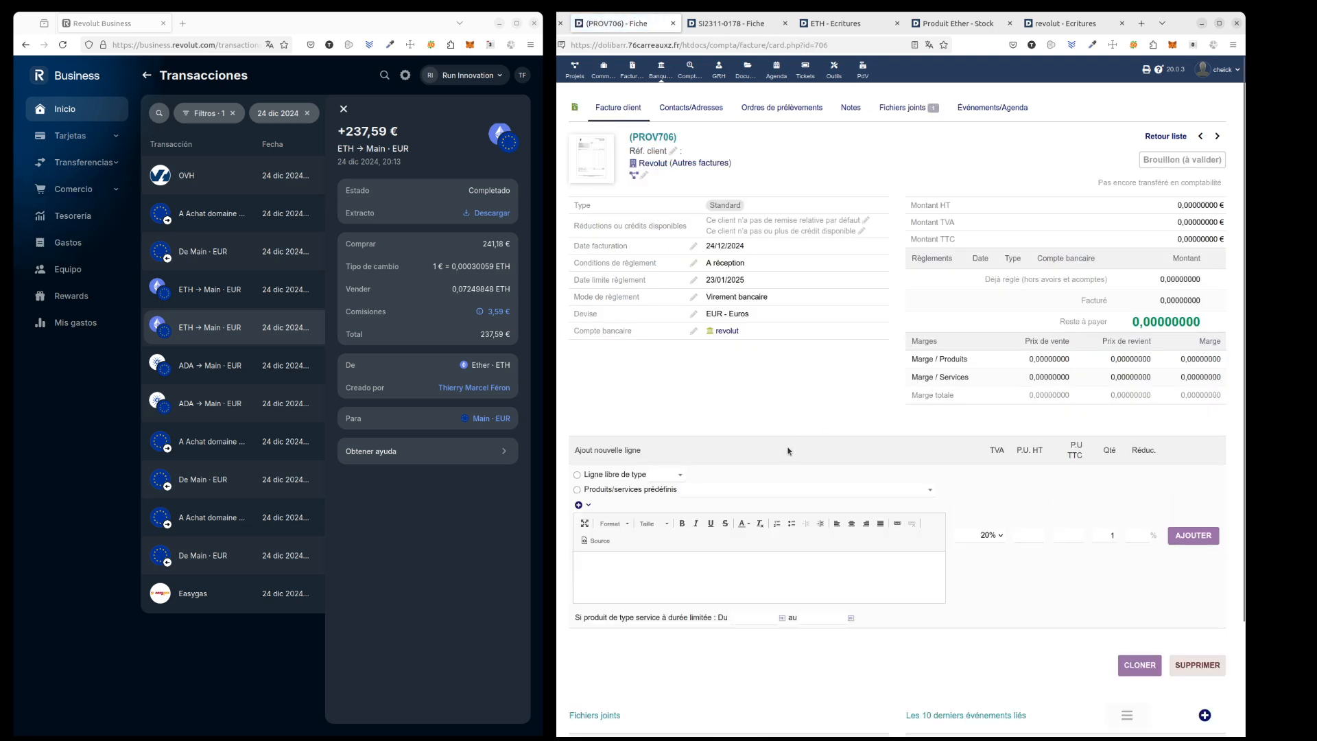
- Fill the new invoice line with predefined product ETH - Ether and quantity 0,07249848 copied from the Revolut Business transaction's sold amount
left_click(895, 495)
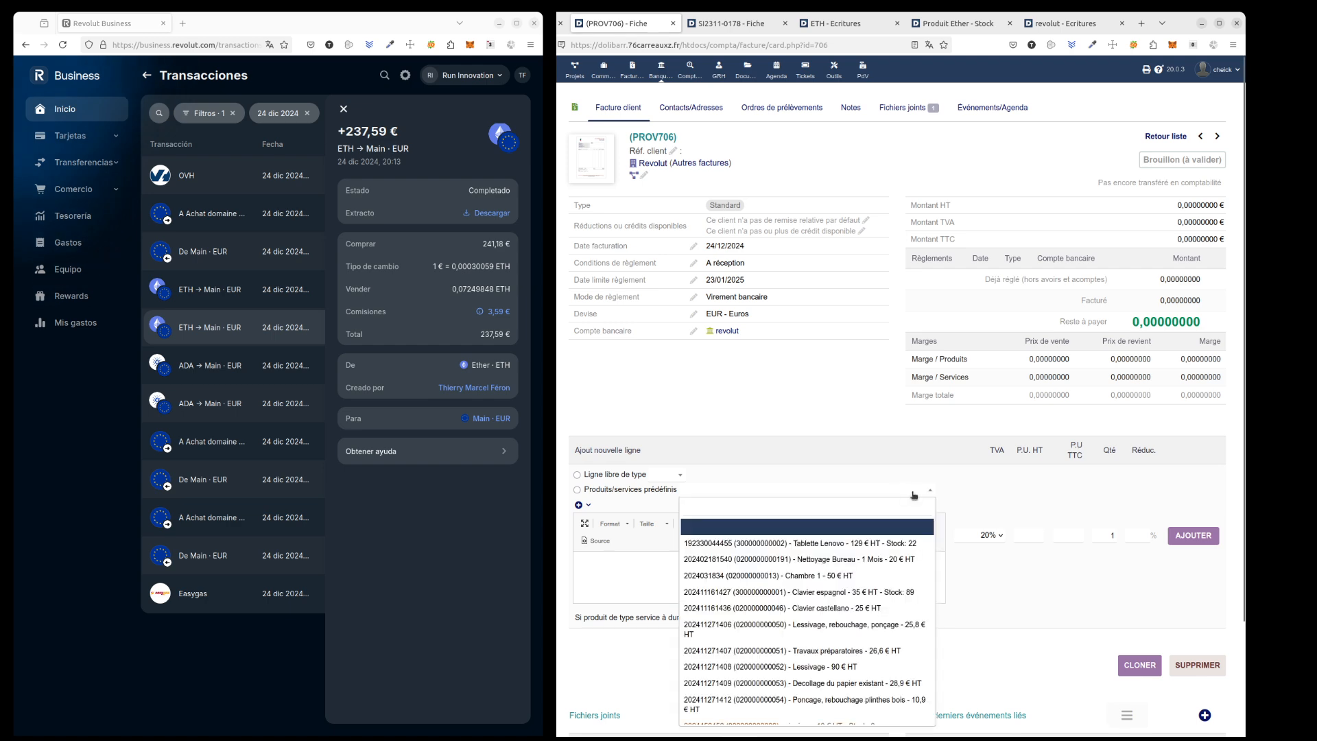
type("eth")
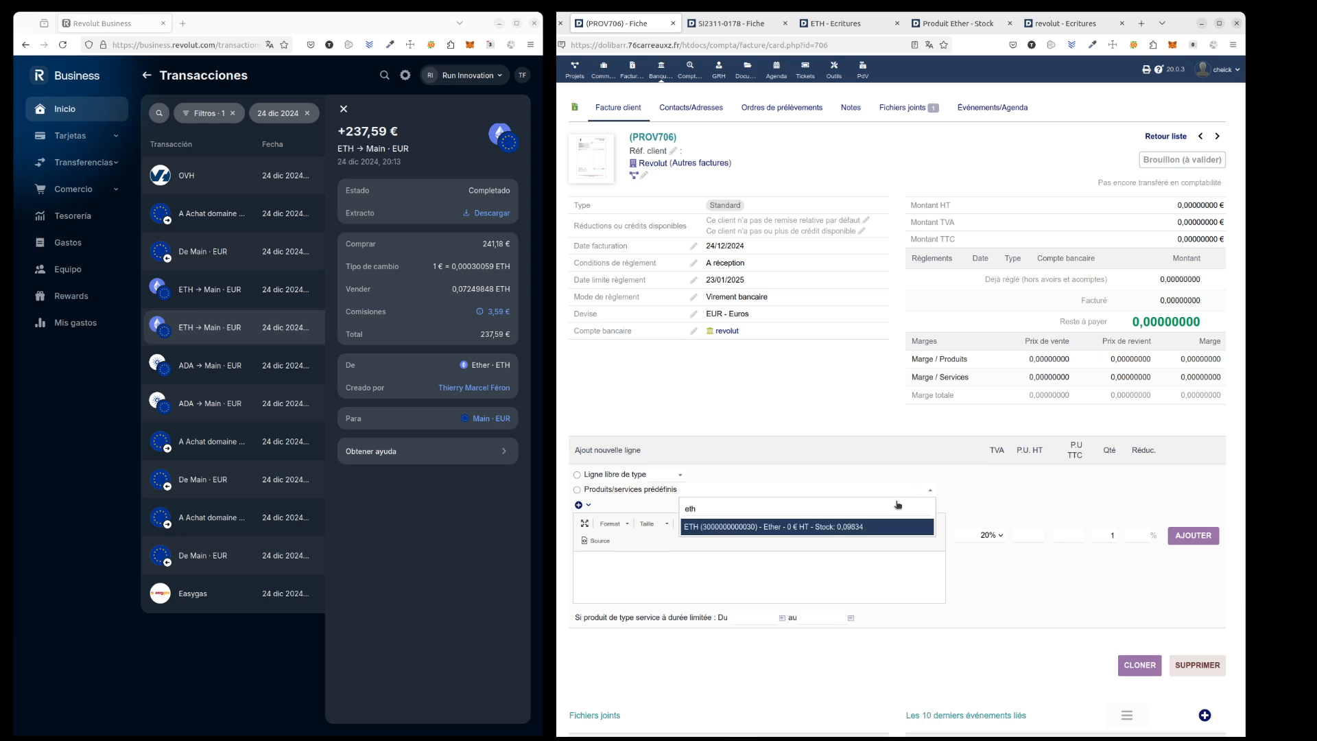
left_click(873, 525)
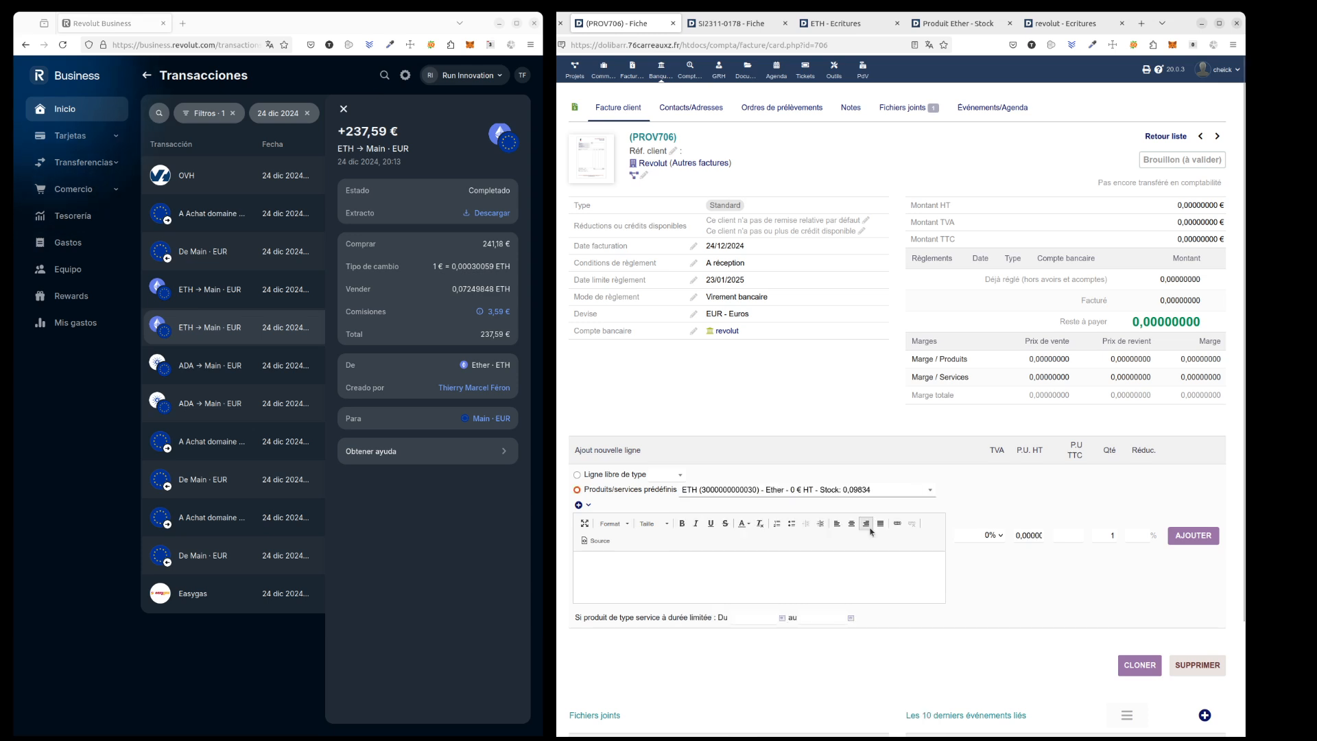
left_click(417, 616)
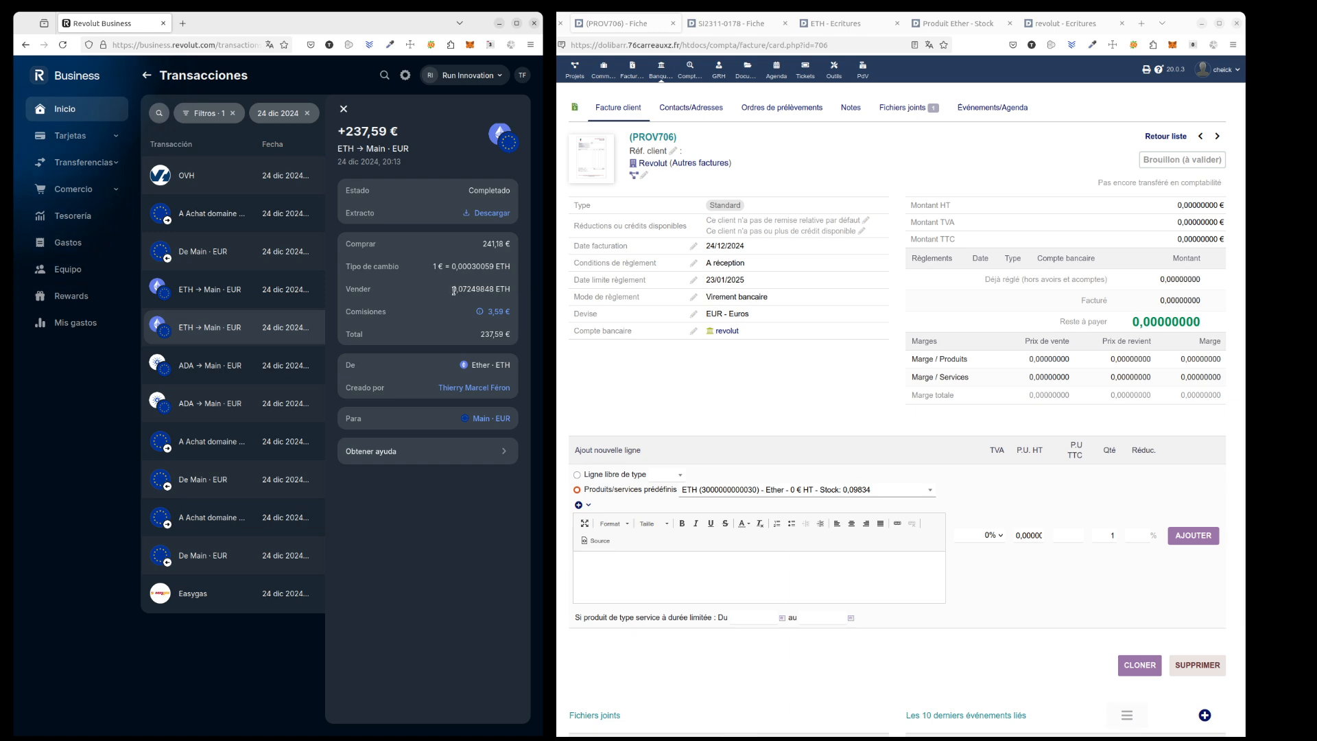
left_click_drag(454, 291, 492, 292)
key("ctrl+c")
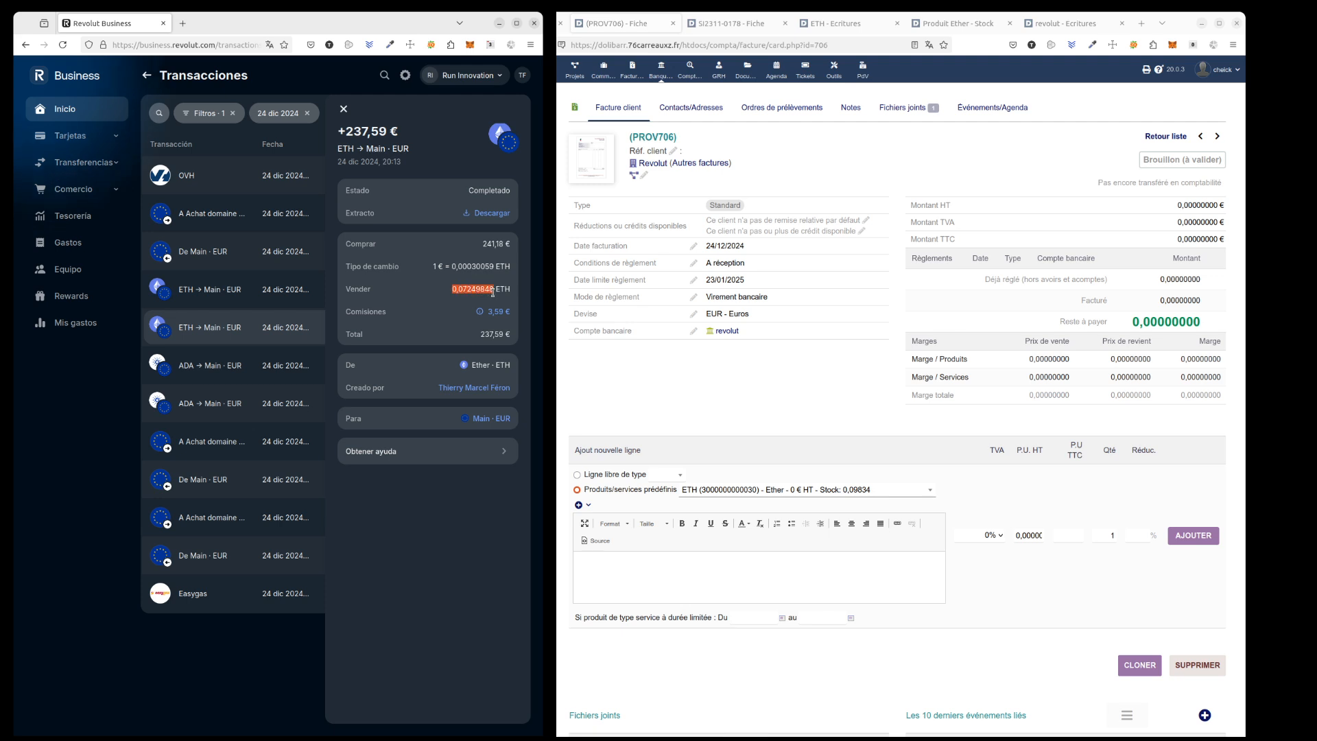
double_click(1111, 536)
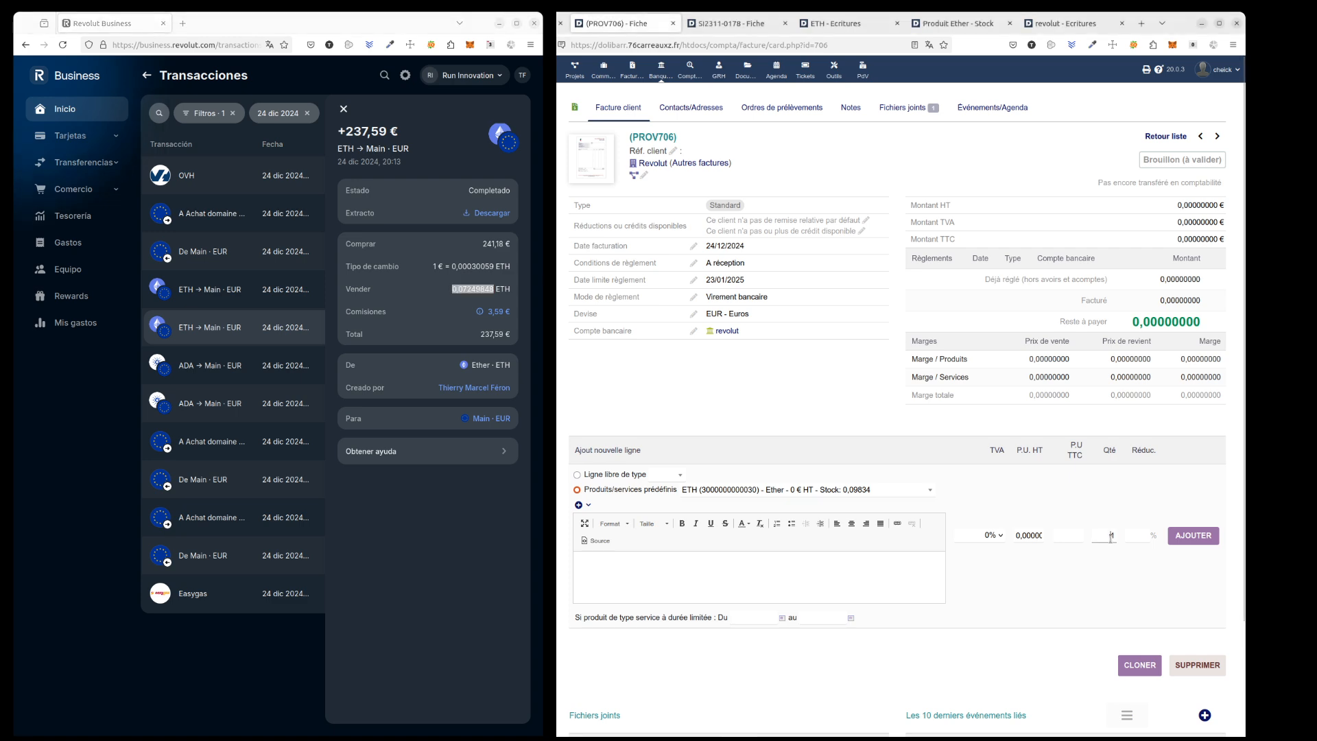
key("ctrl+v")
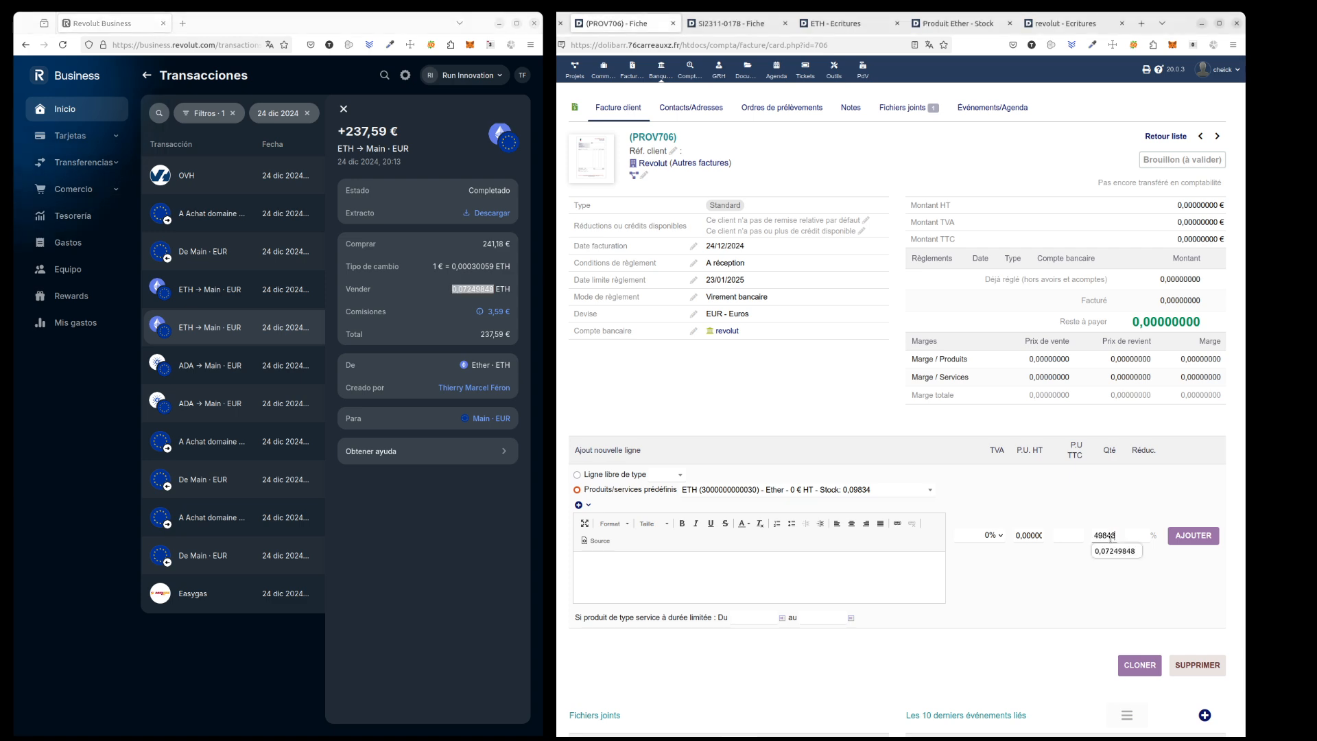
- Open supplier invoice SI2311-0178 from Revolut's full supplier invoice list and copy the Ether line's tax-inclusive unit price
left_click(735, 26)
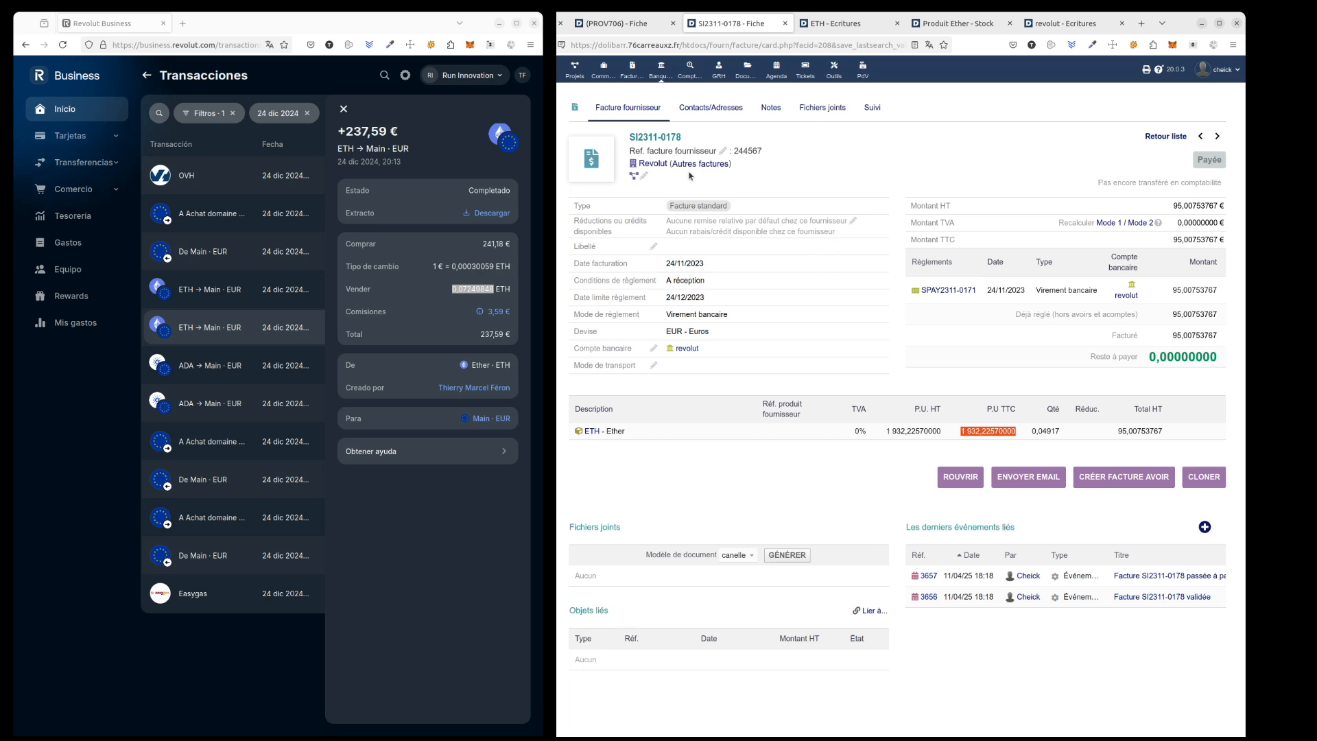
mouse_move(649, 166)
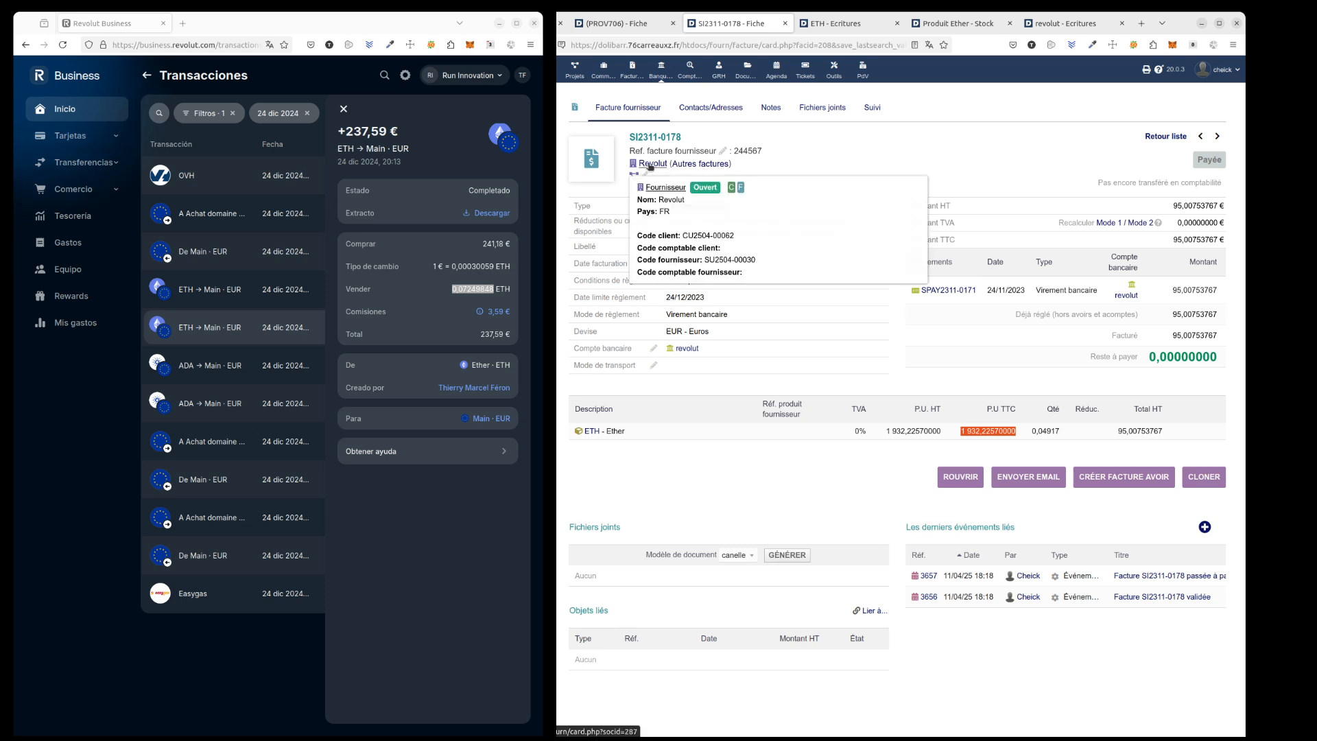
left_click(649, 165)
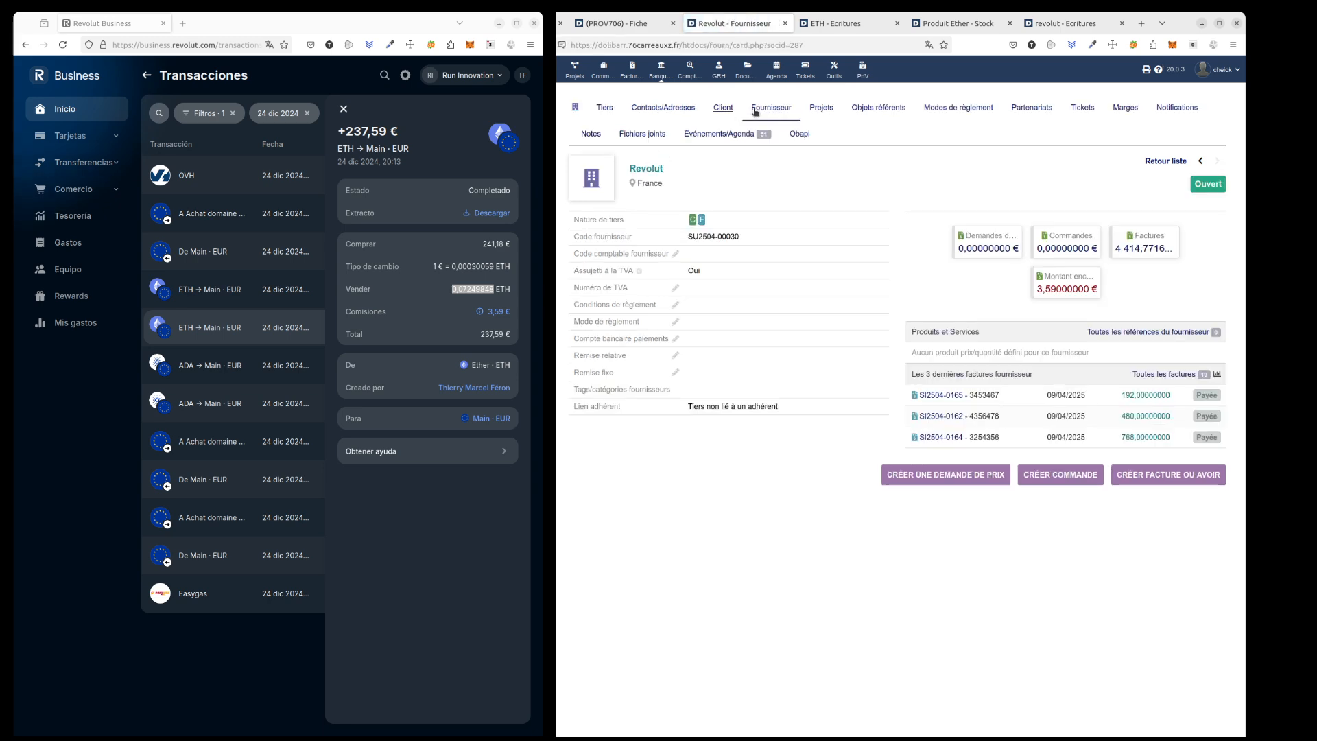
left_click(778, 107)
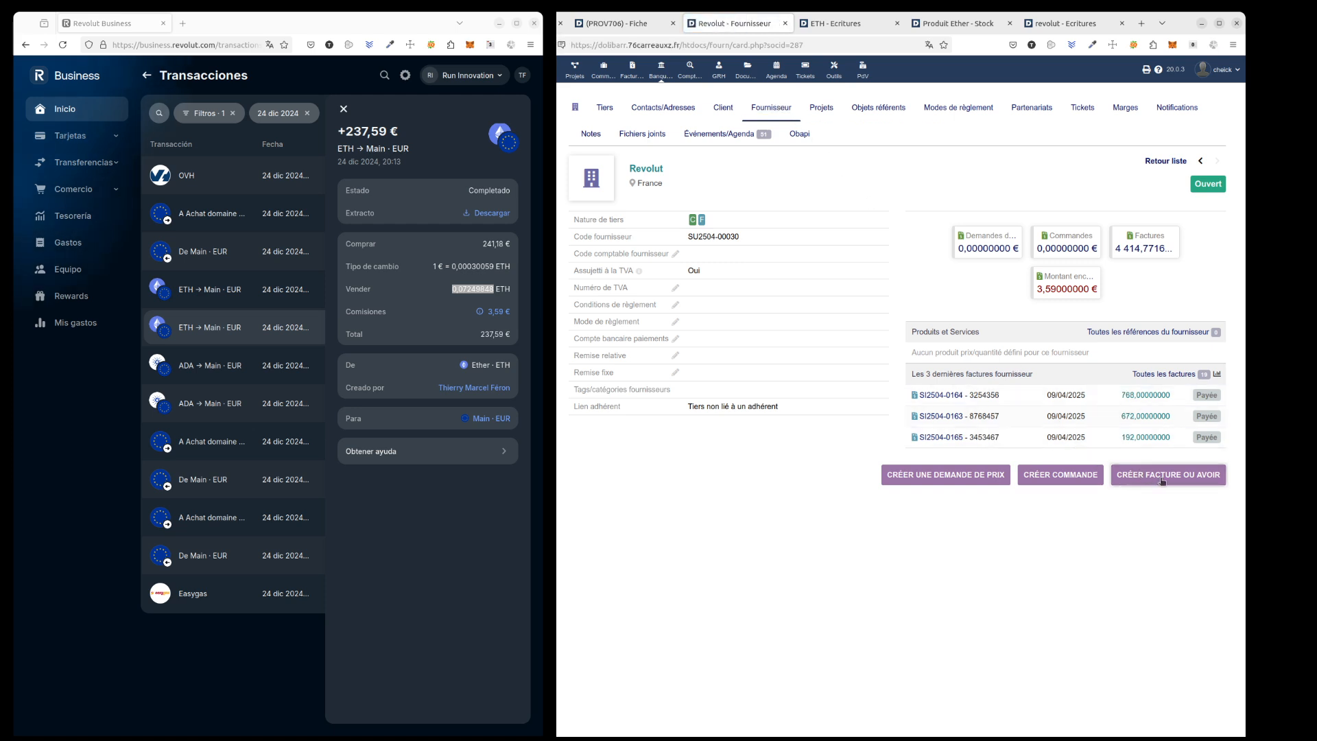
left_click(1180, 376)
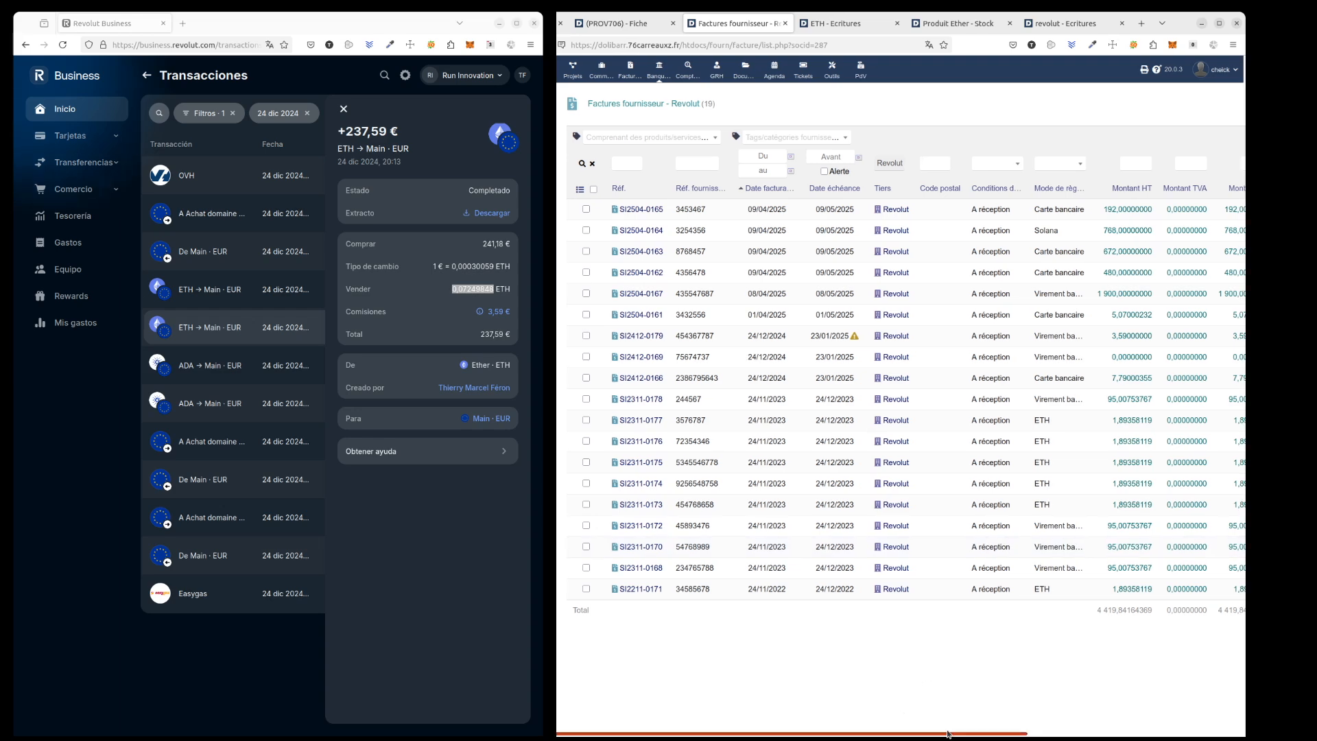
left_click_drag(917, 731, 1035, 725)
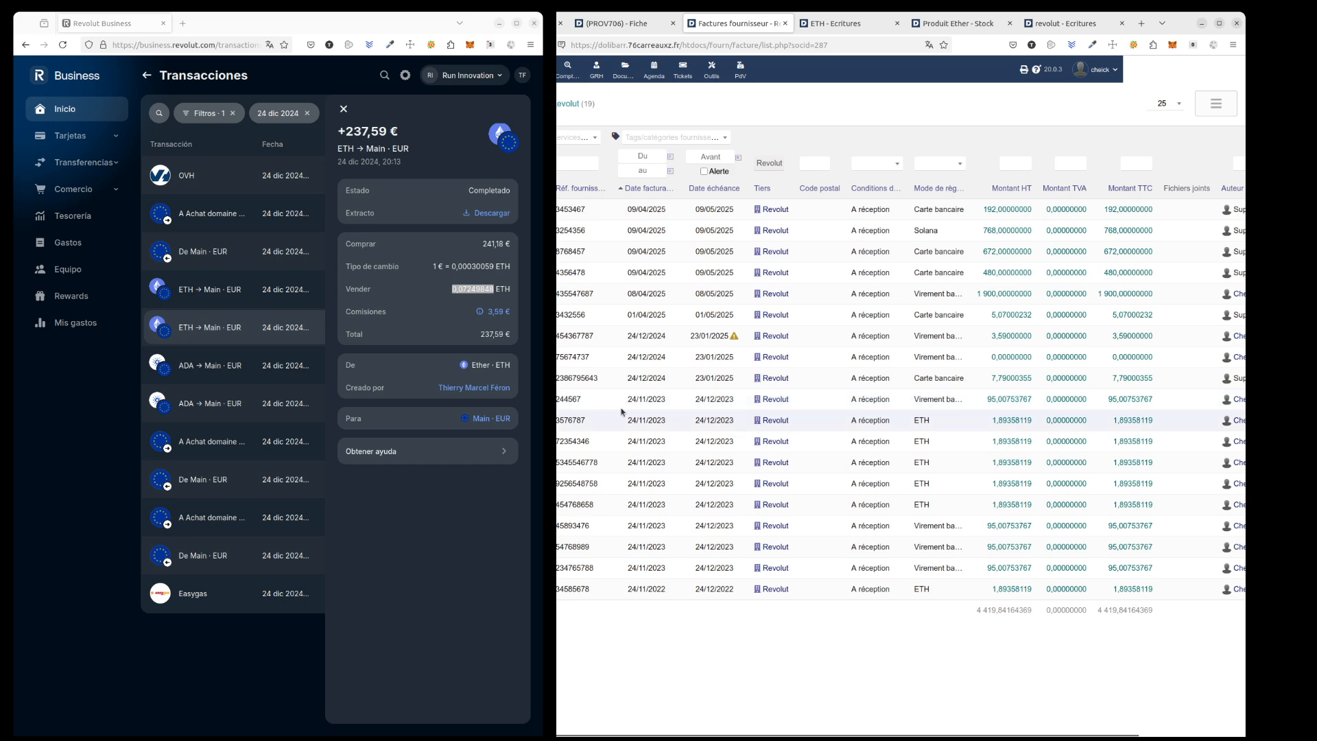
left_click(570, 399)
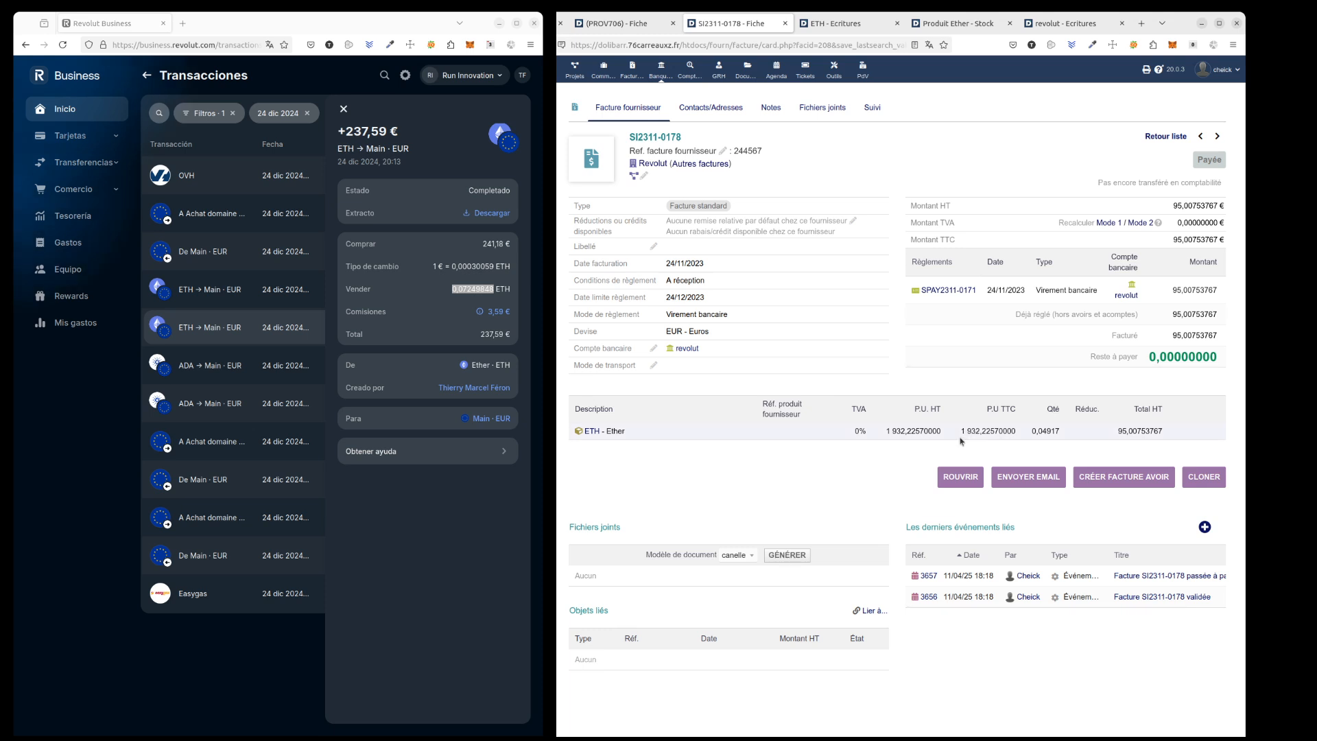
left_click_drag(963, 430, 1015, 430)
- Set the draft Ether line's tax-inclusive unit price to 1 932,22570000 and add the line to the customer invoice
left_click(596, 25)
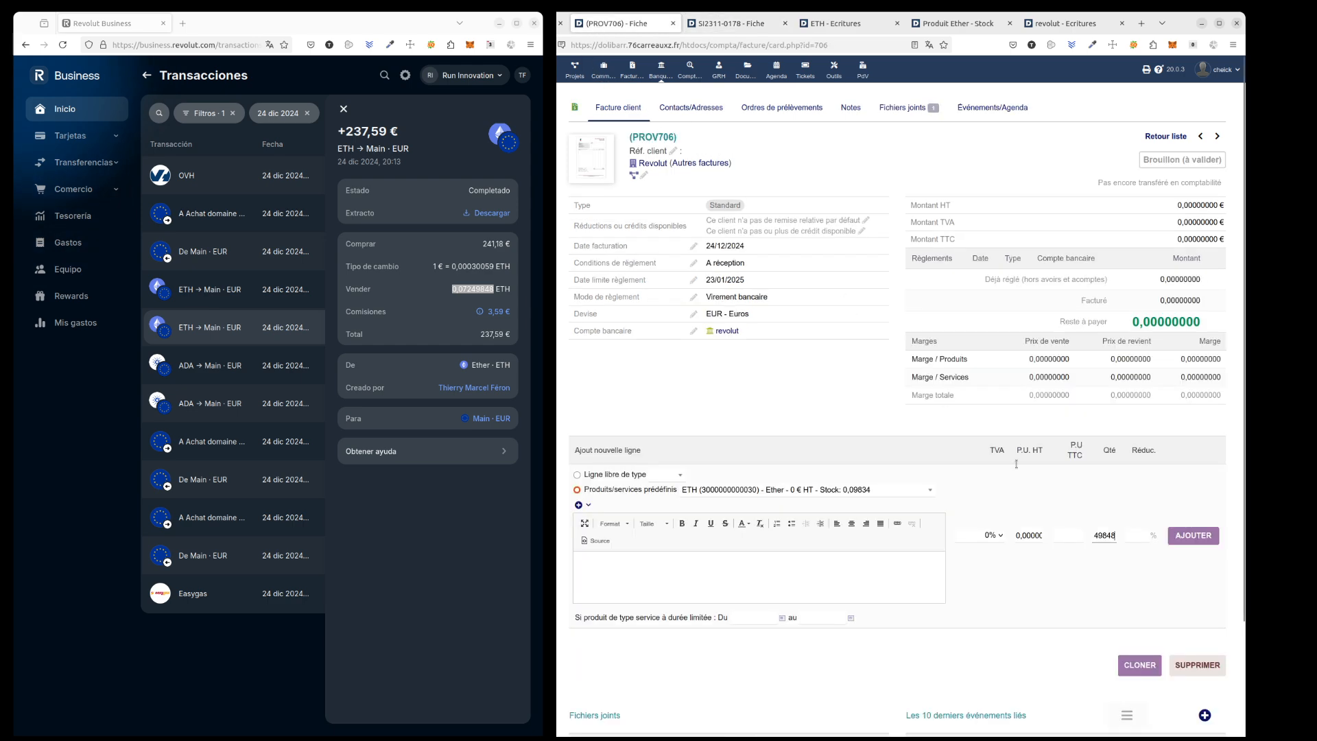
left_click(1071, 537)
type("570000")
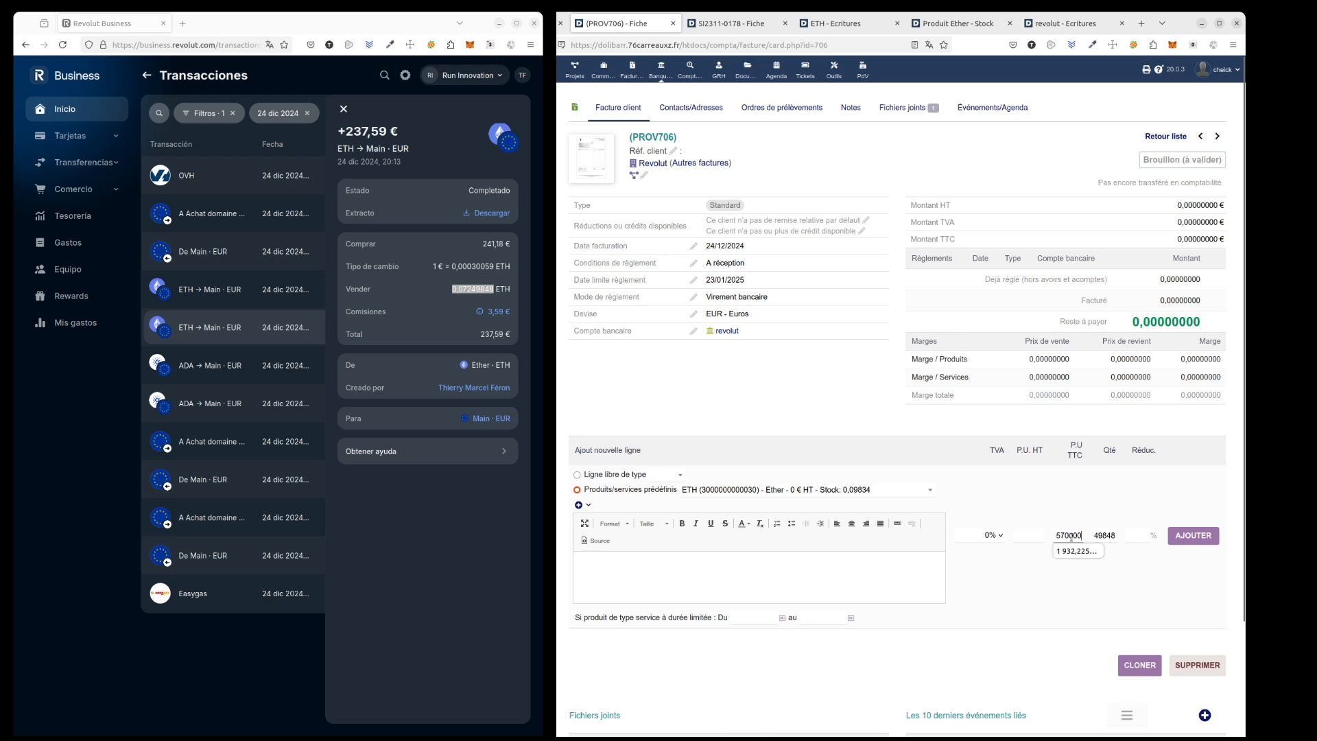
left_click(1191, 536)
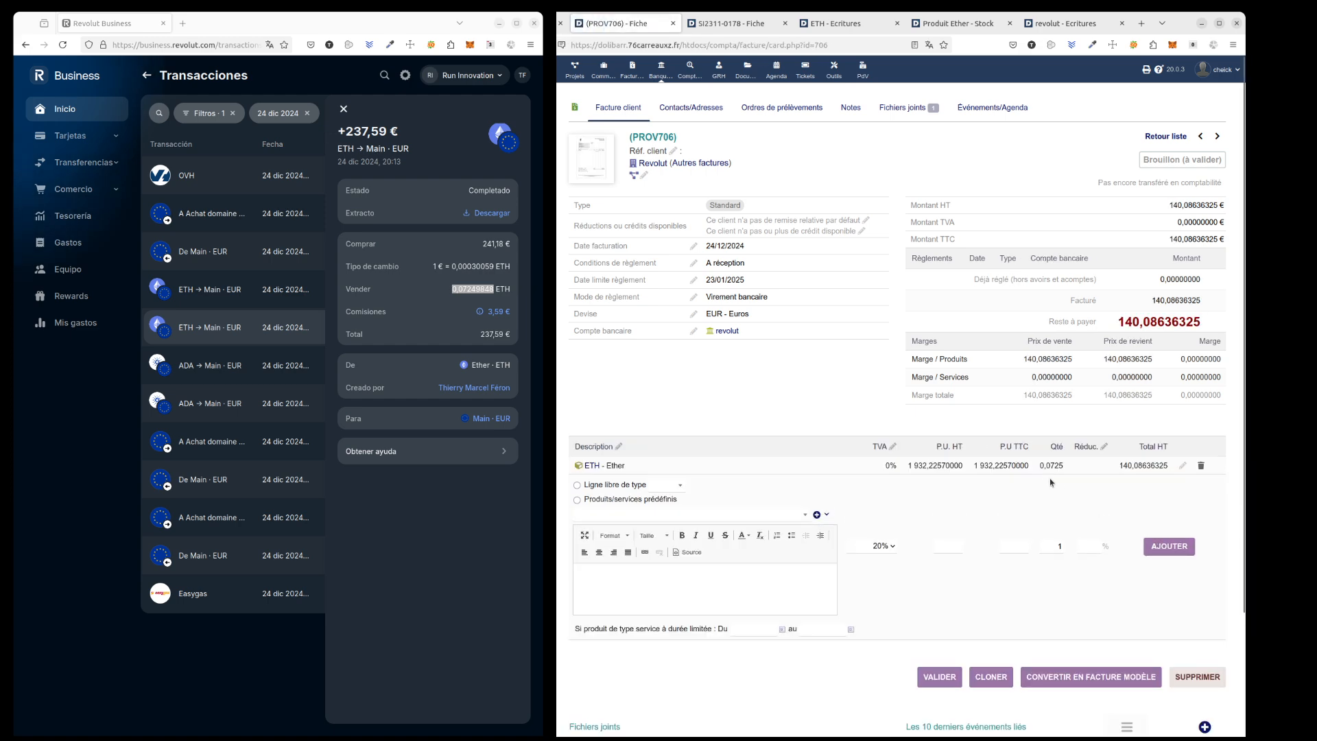
- Copy the Ether line's total and add the service 763 - Gain sur cession de VMP at 97,50363675 tax included
mouse_move(1121, 467)
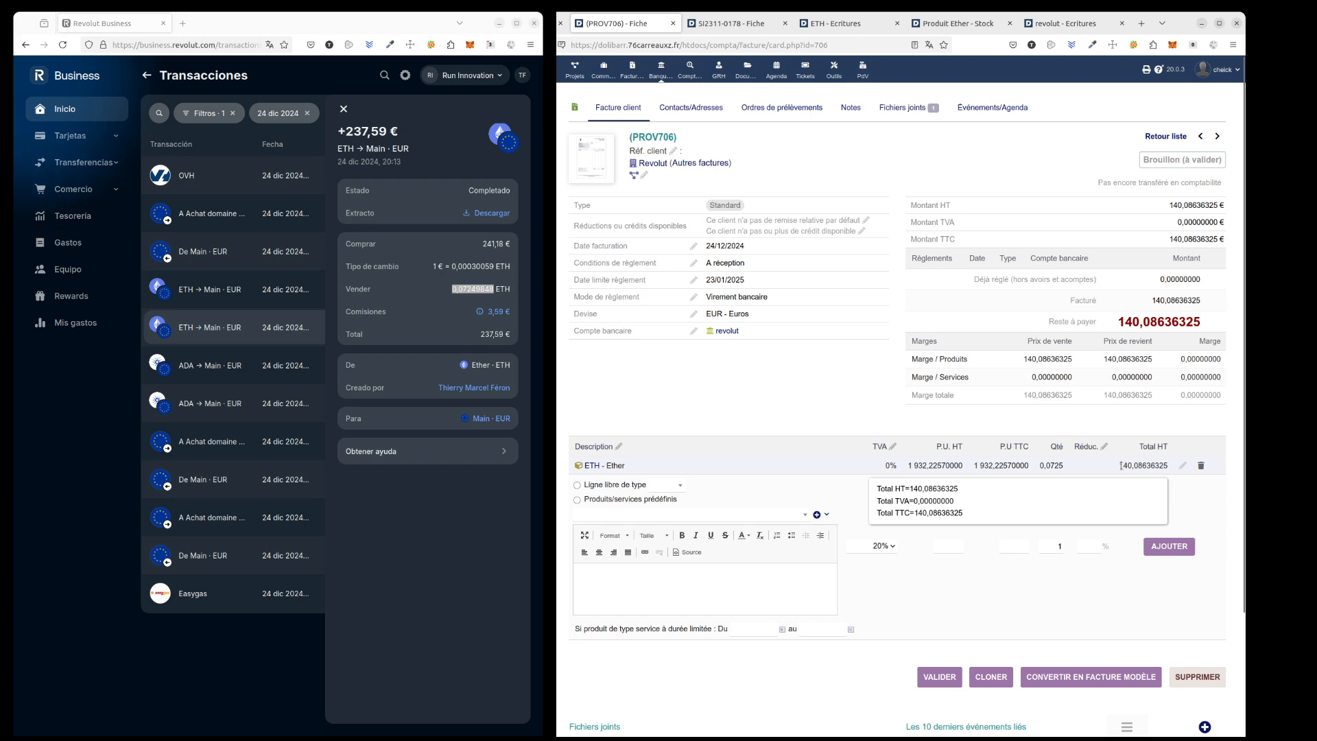
left_click_drag(1120, 466, 1171, 471)
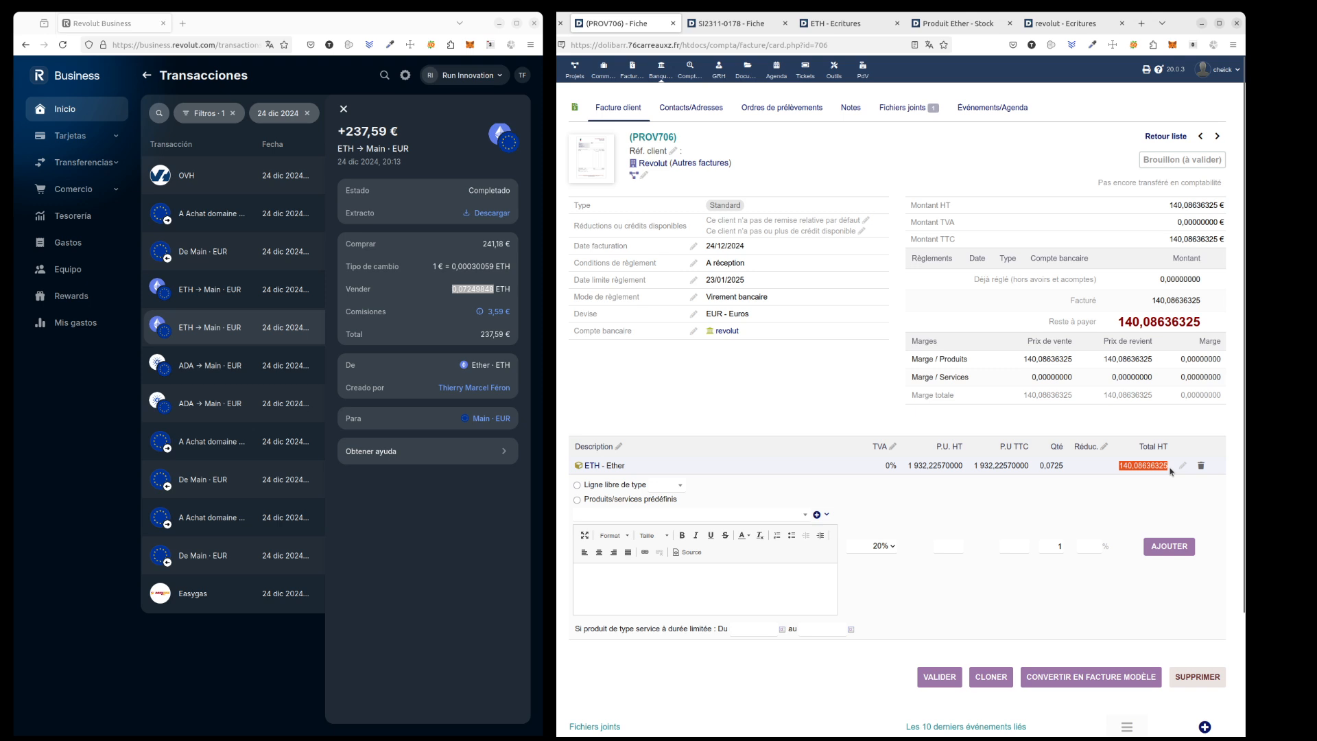
left_click(385, 527)
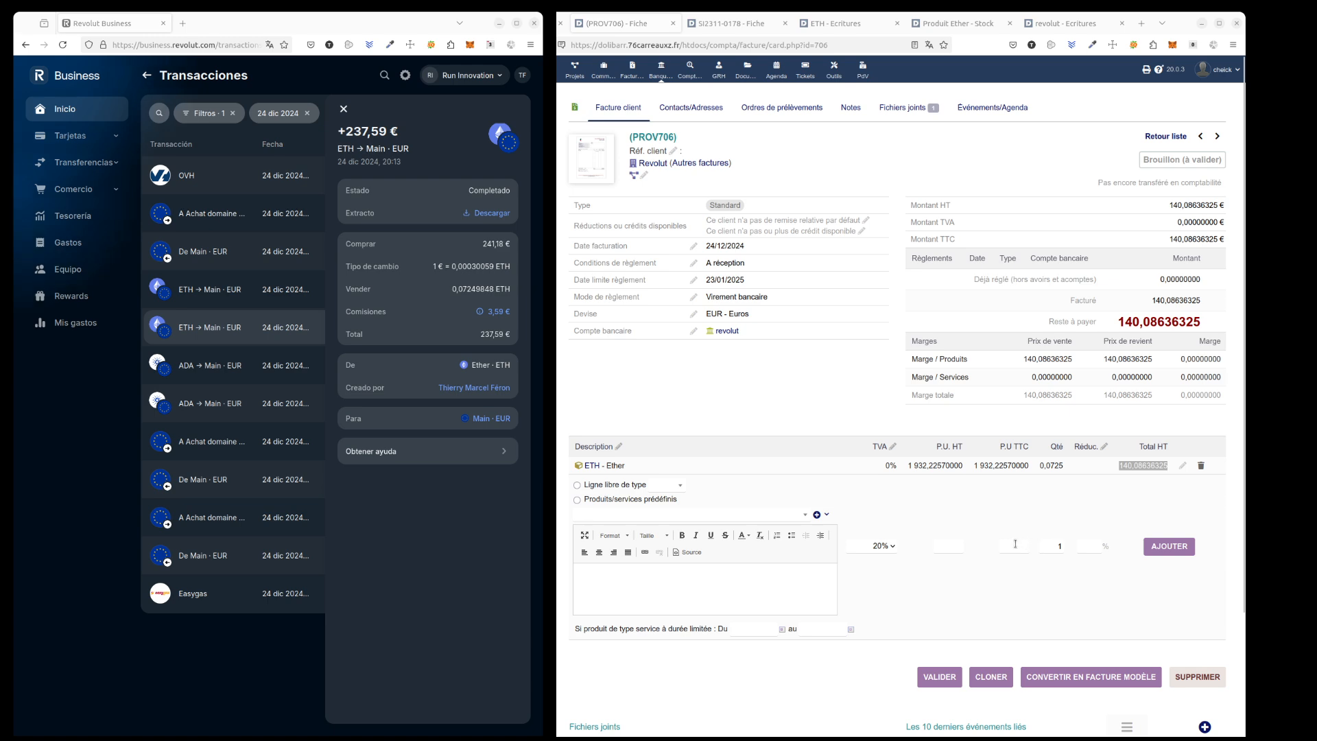
left_click(779, 521)
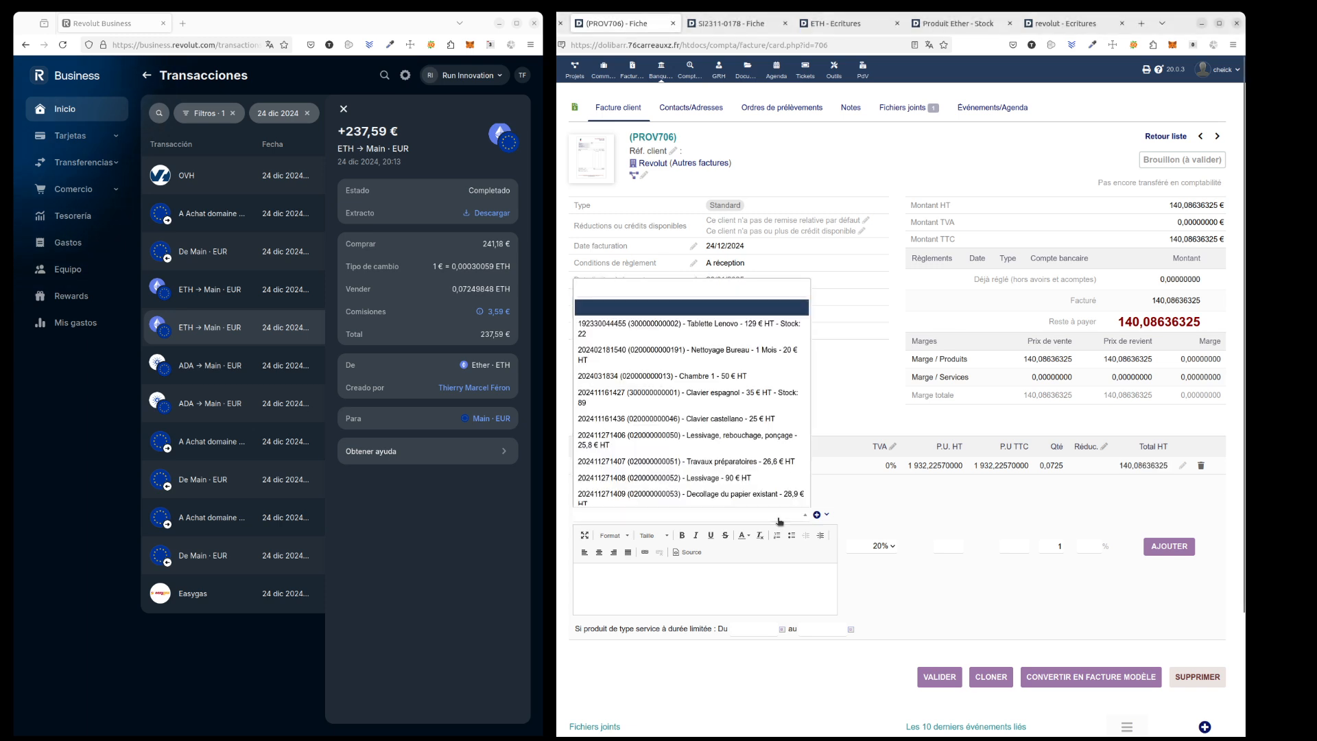
type("gai")
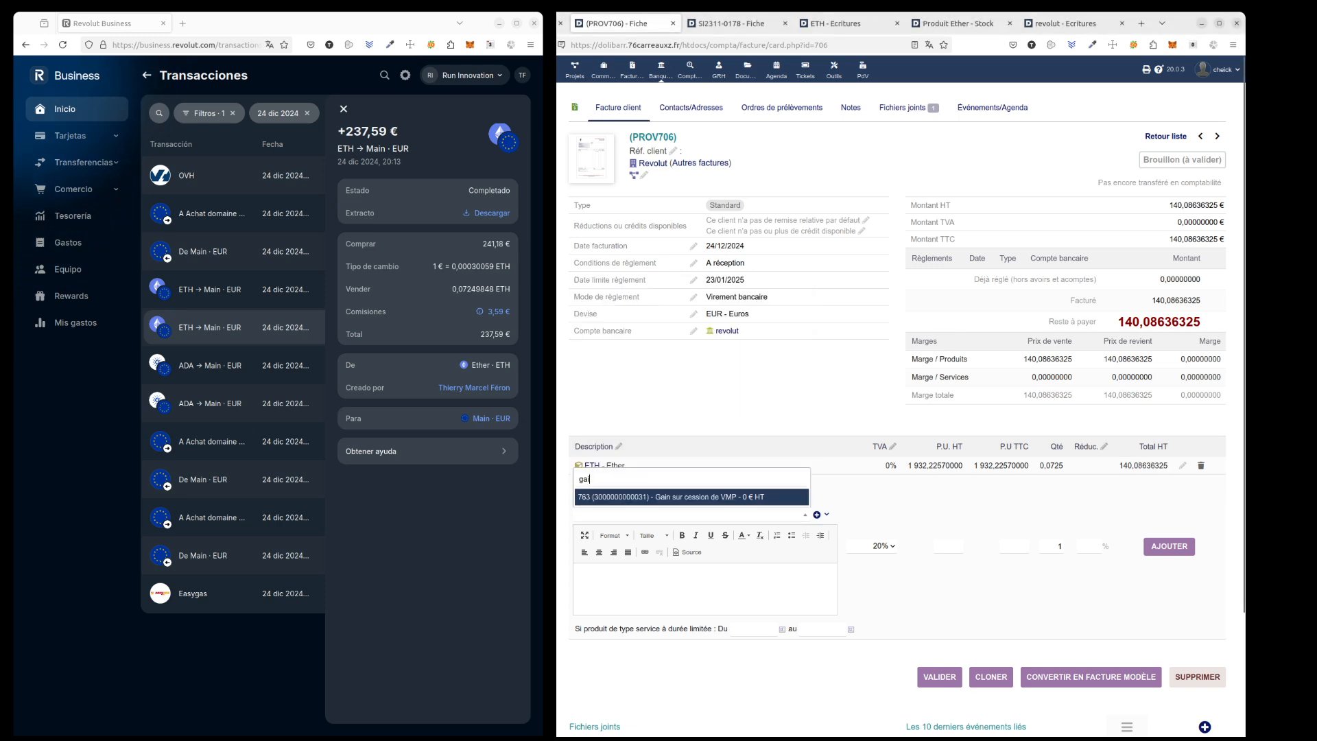
left_click(742, 498)
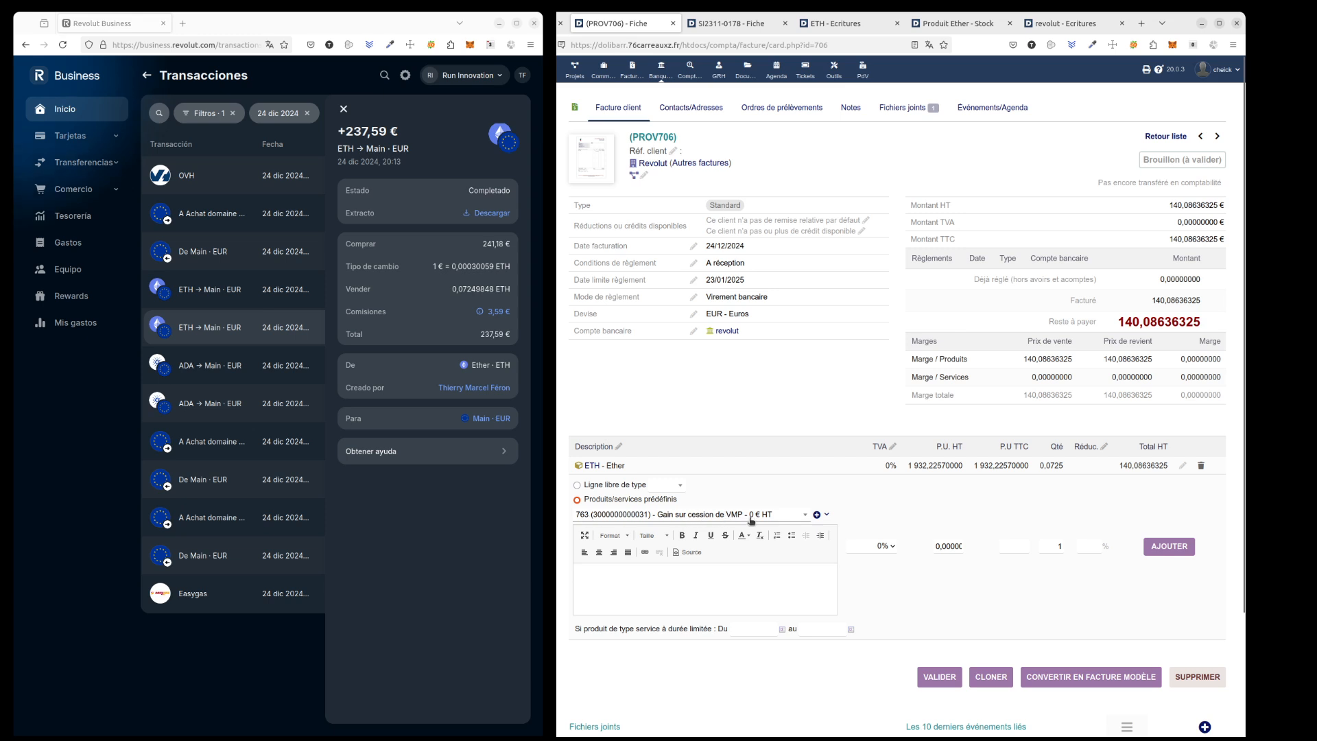
left_click(1024, 546)
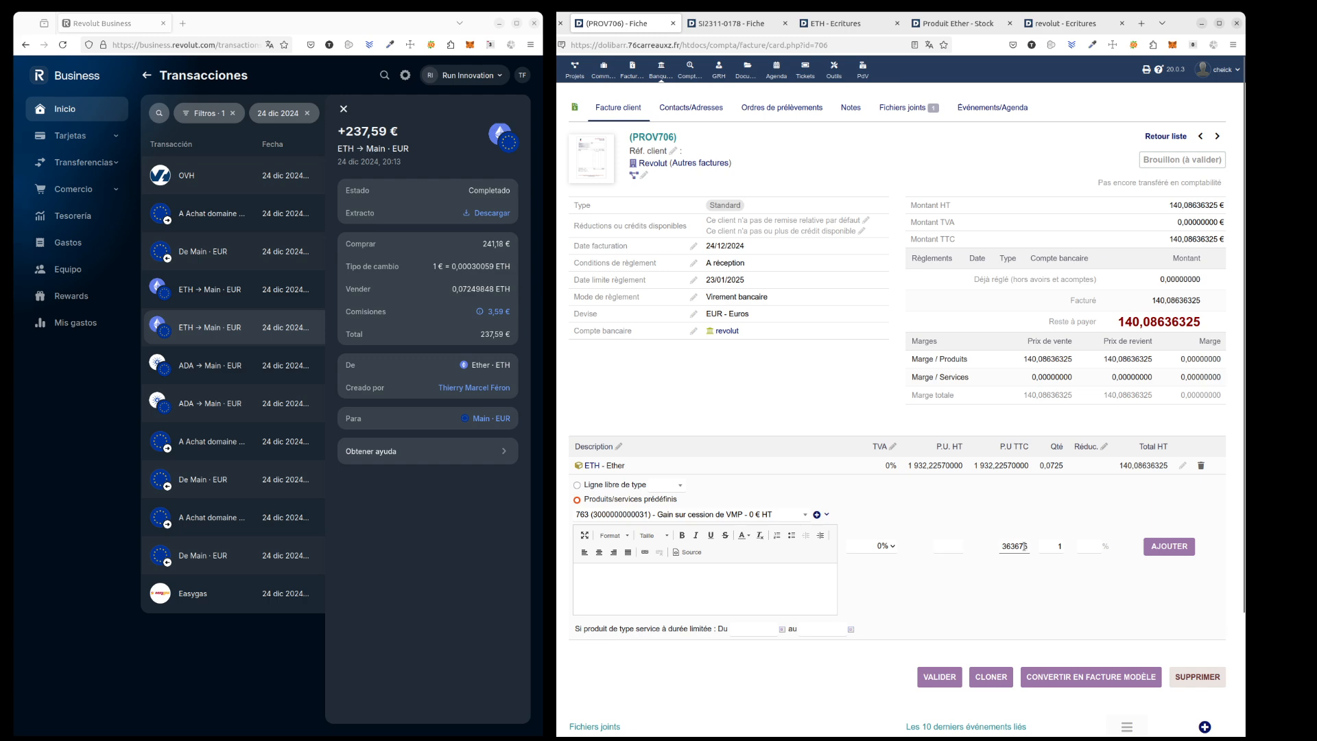
left_click(1168, 546)
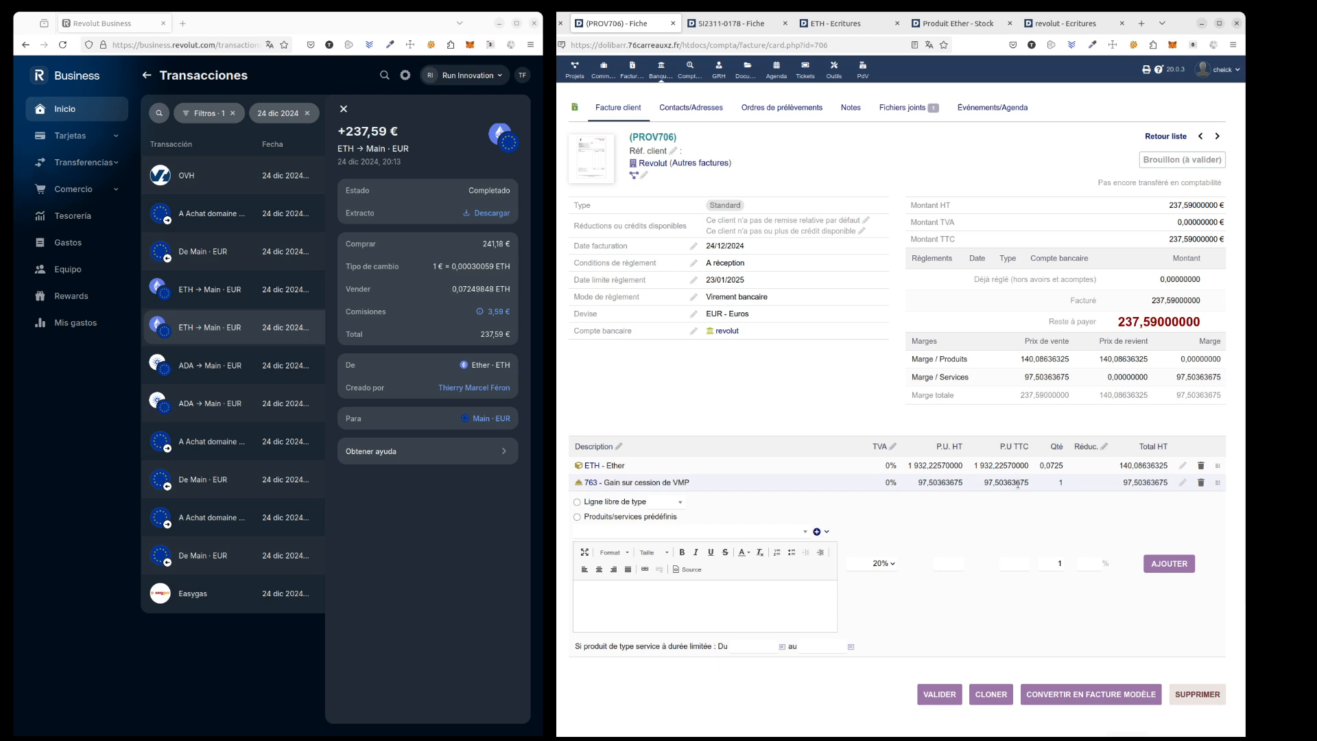
- Validate the customer invoice with eth as the warehouse for the stock decrease
left_click(951, 695)
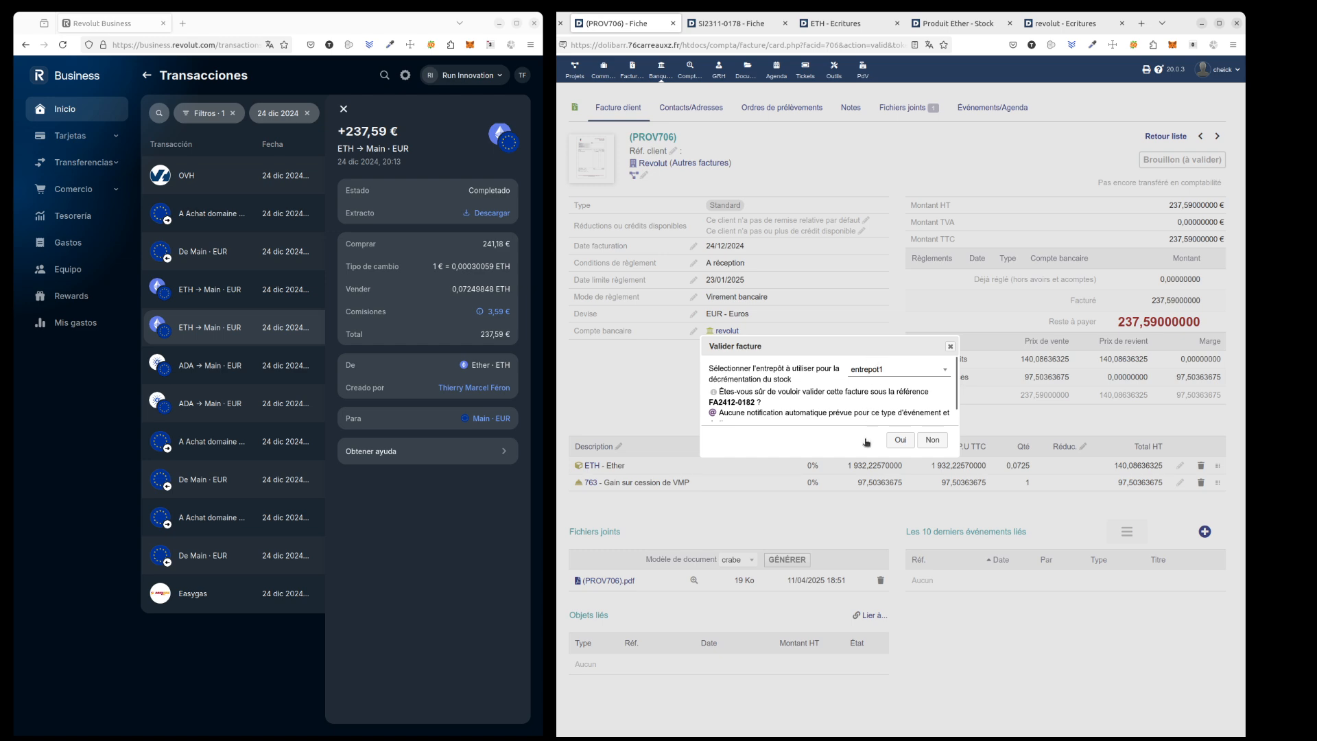
left_click(892, 369)
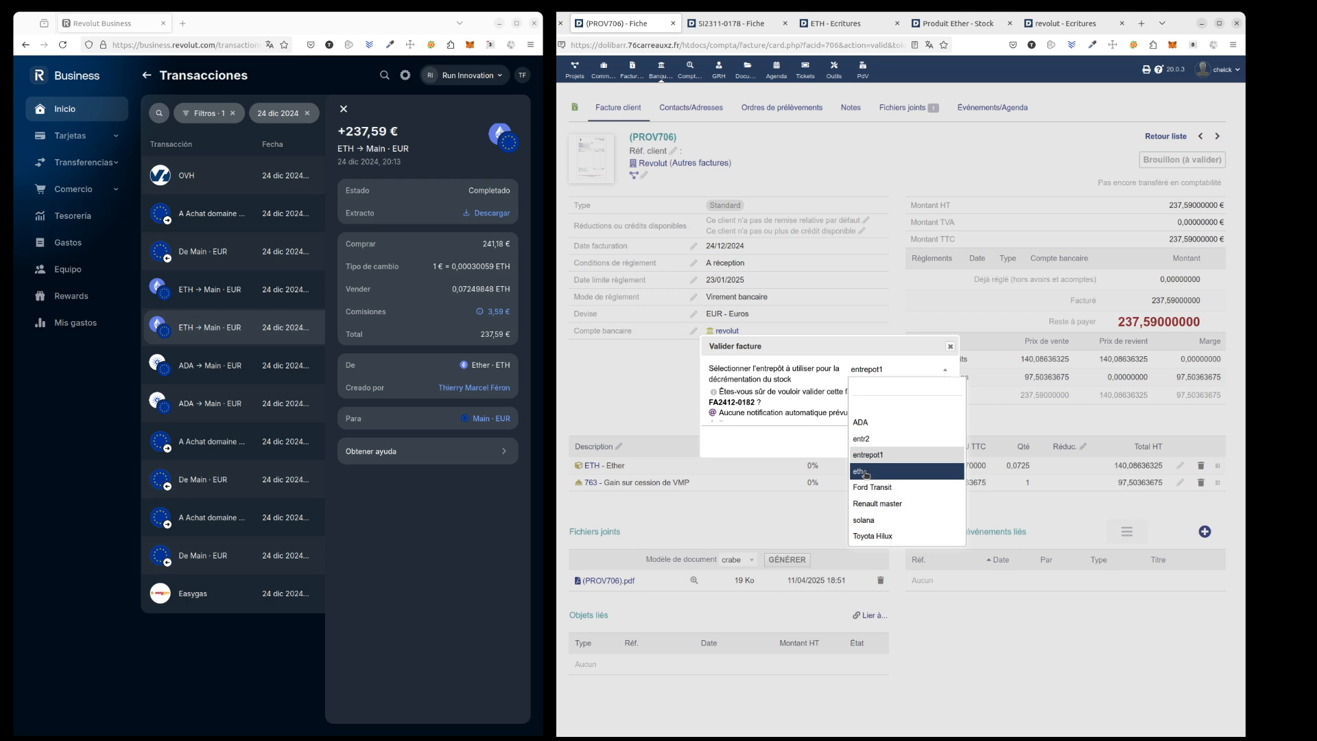
left_click(866, 472)
left_click(897, 443)
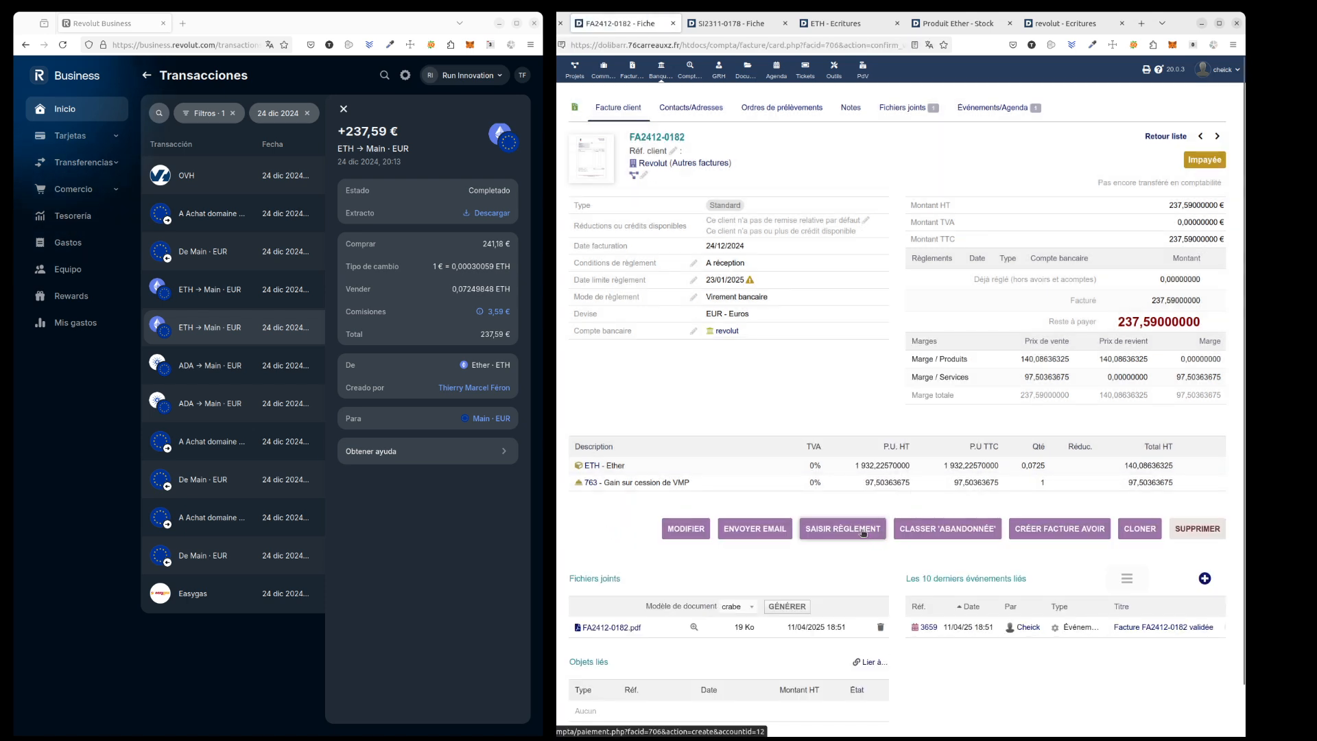
- Record and confirm a full payment of 237.59 euros for the invoice, dated 11/04/2025, by bank transfer to the Revolut account
left_click(863, 531)
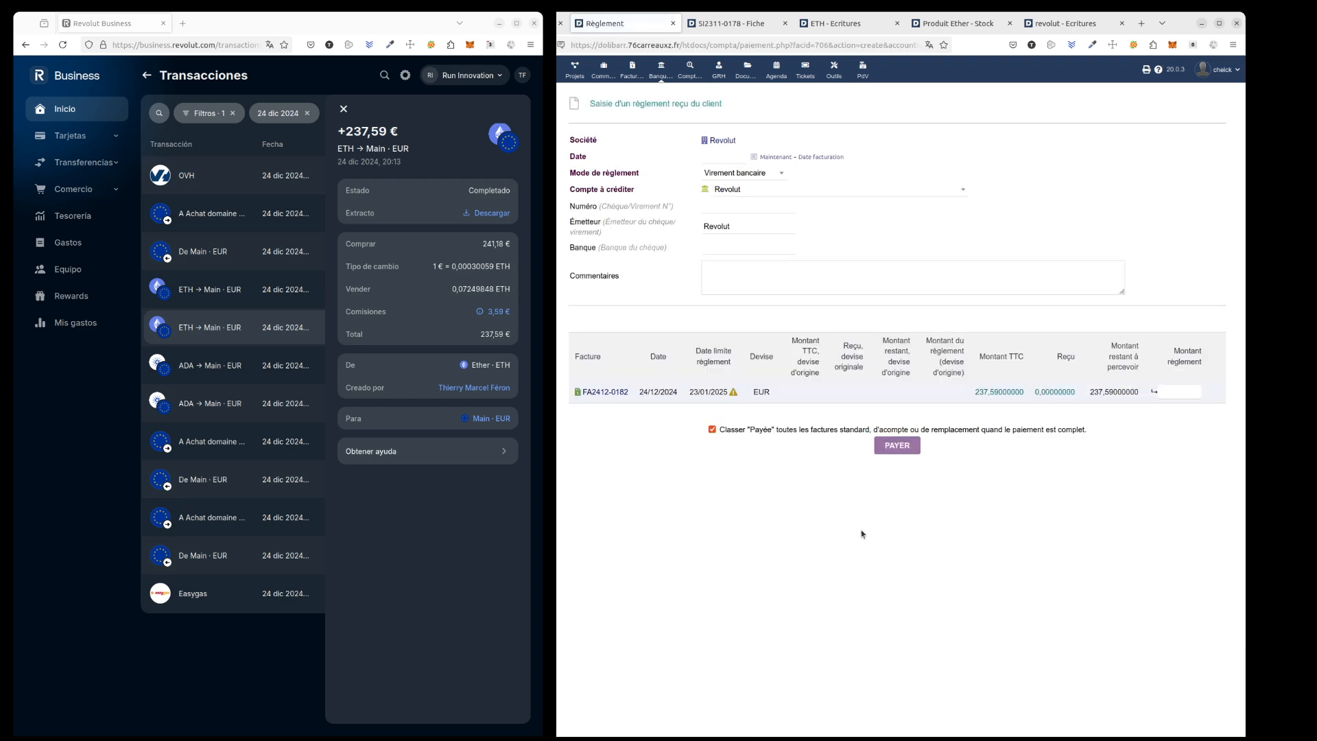
left_click(770, 157)
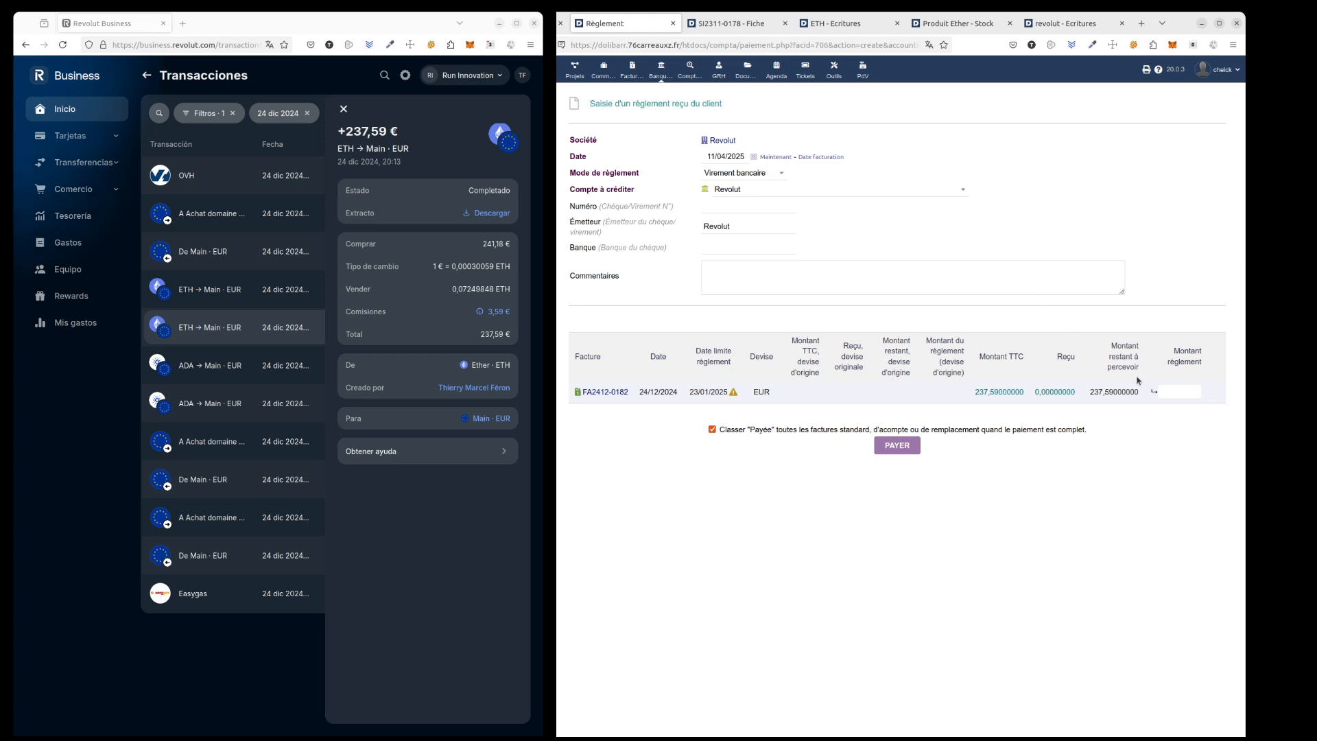
left_click(1154, 392)
left_click(908, 449)
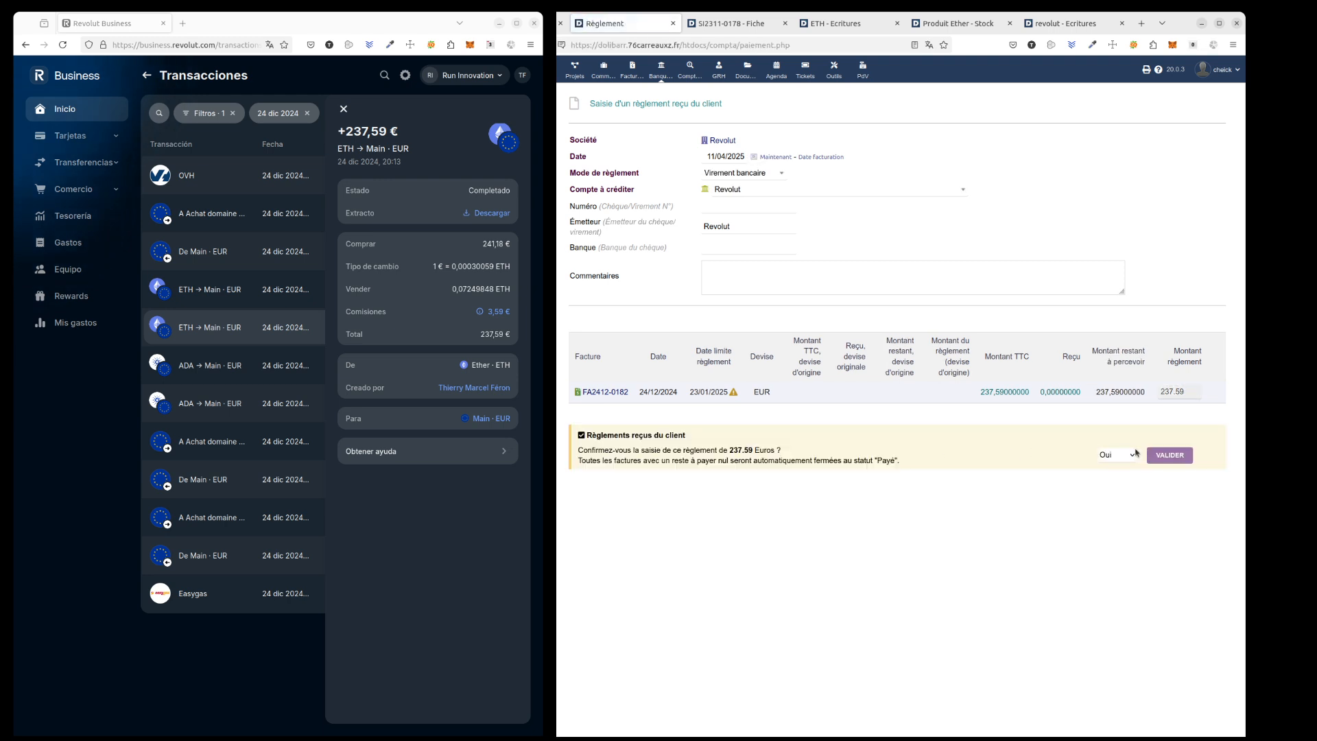
left_click(1170, 455)
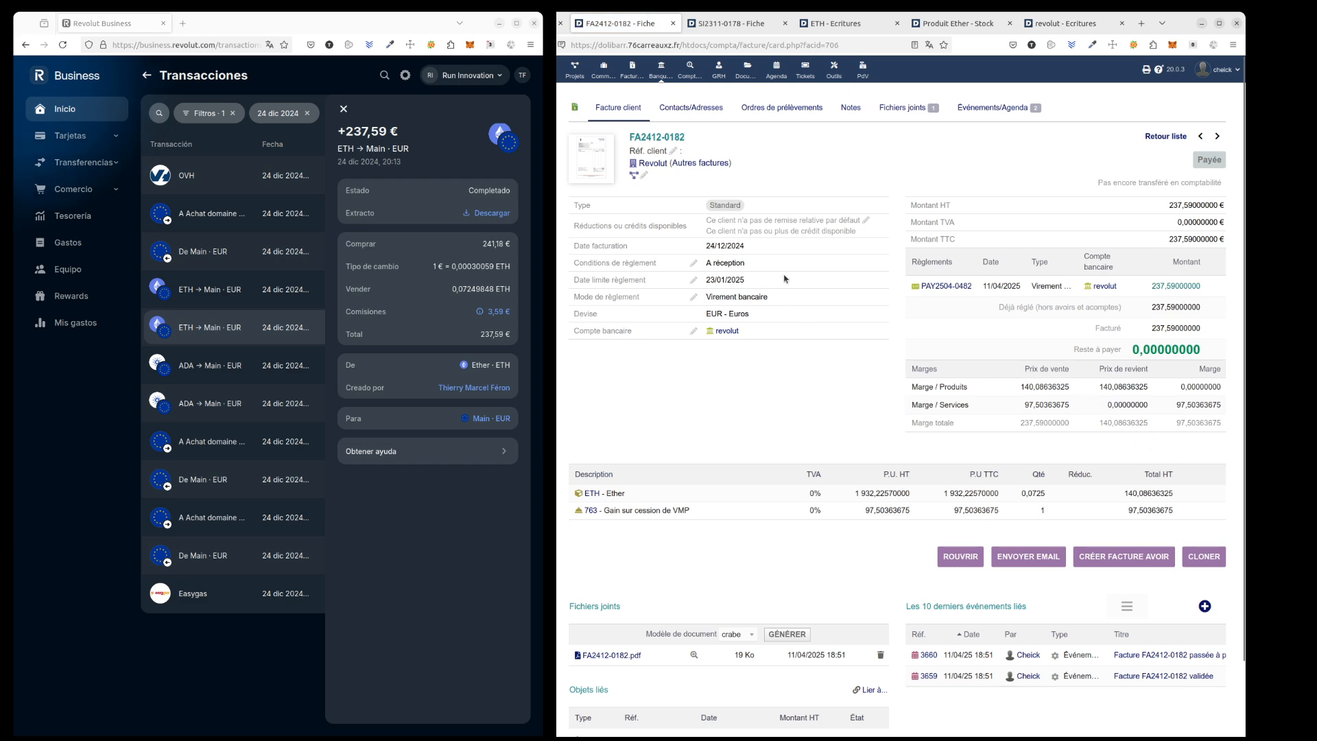
- Open the bank entries of the ETH account in Dolibarr and start a new miscellaneous payment
left_click(828, 31)
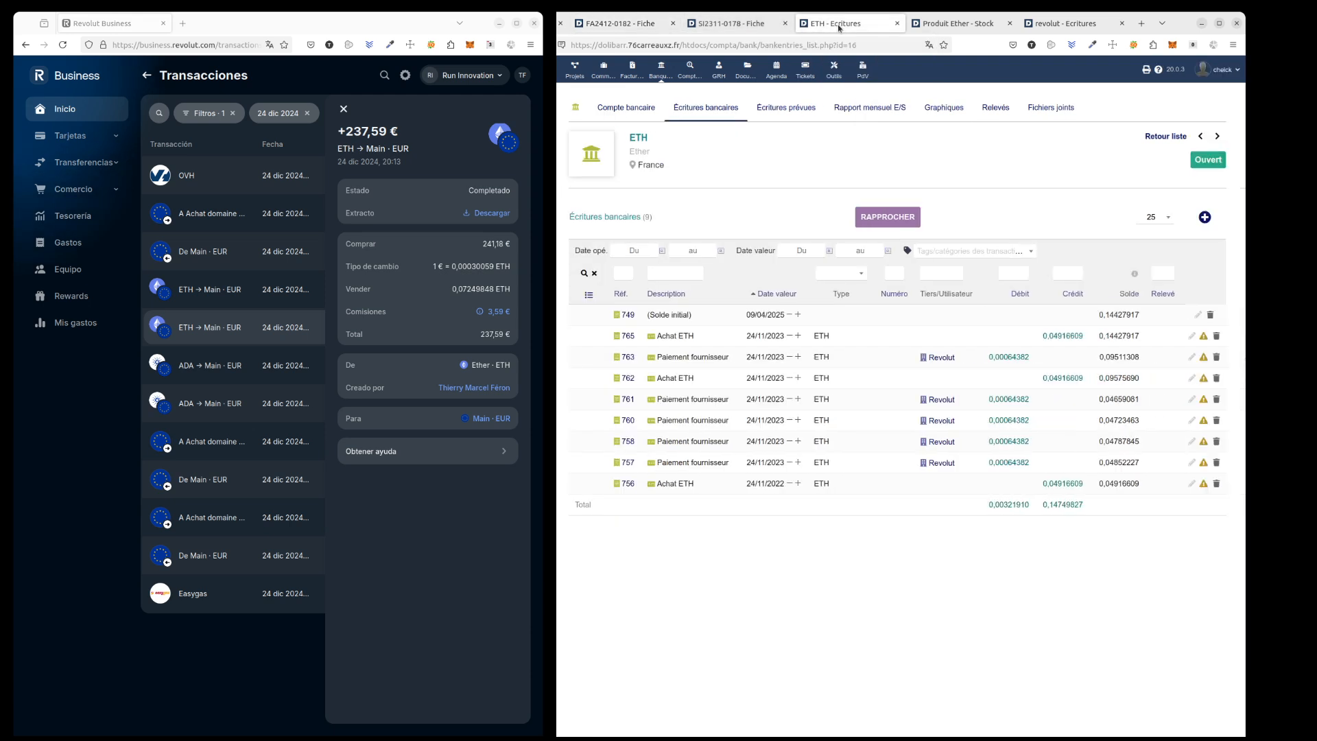
left_click(663, 75)
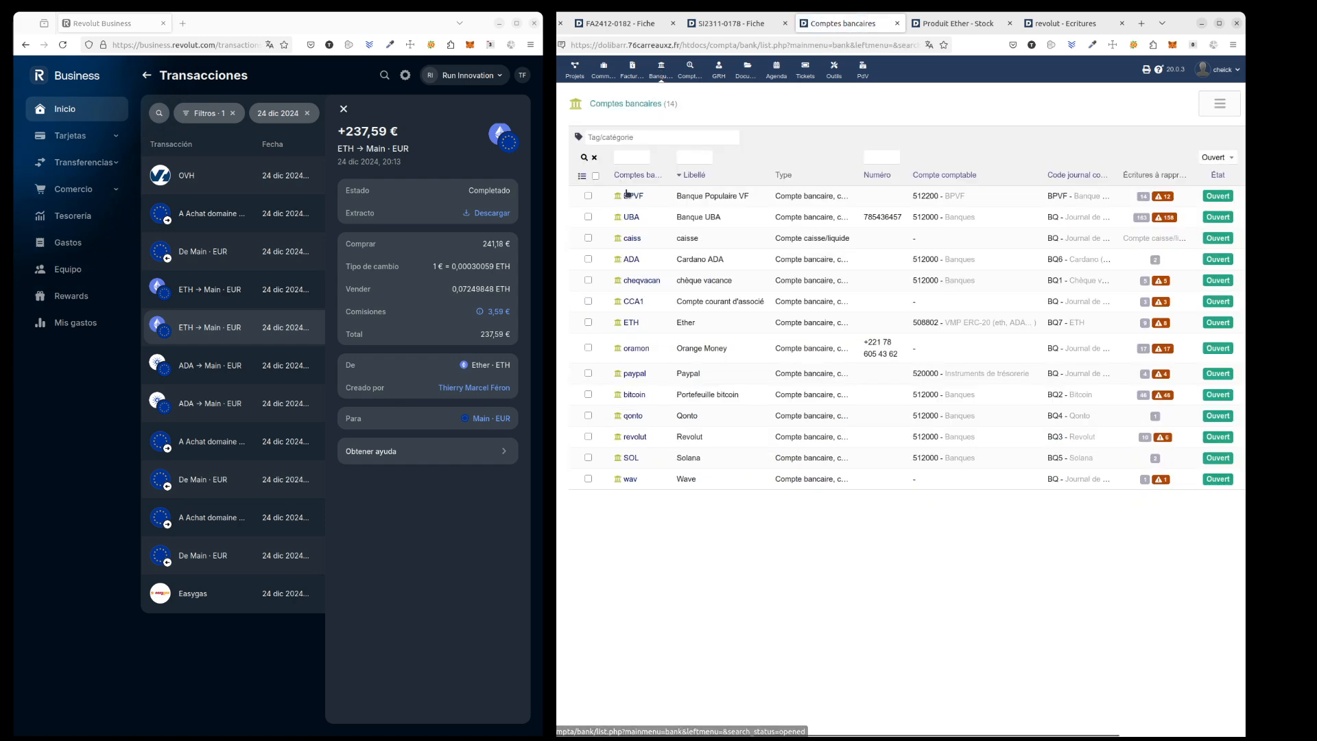
left_click(635, 322)
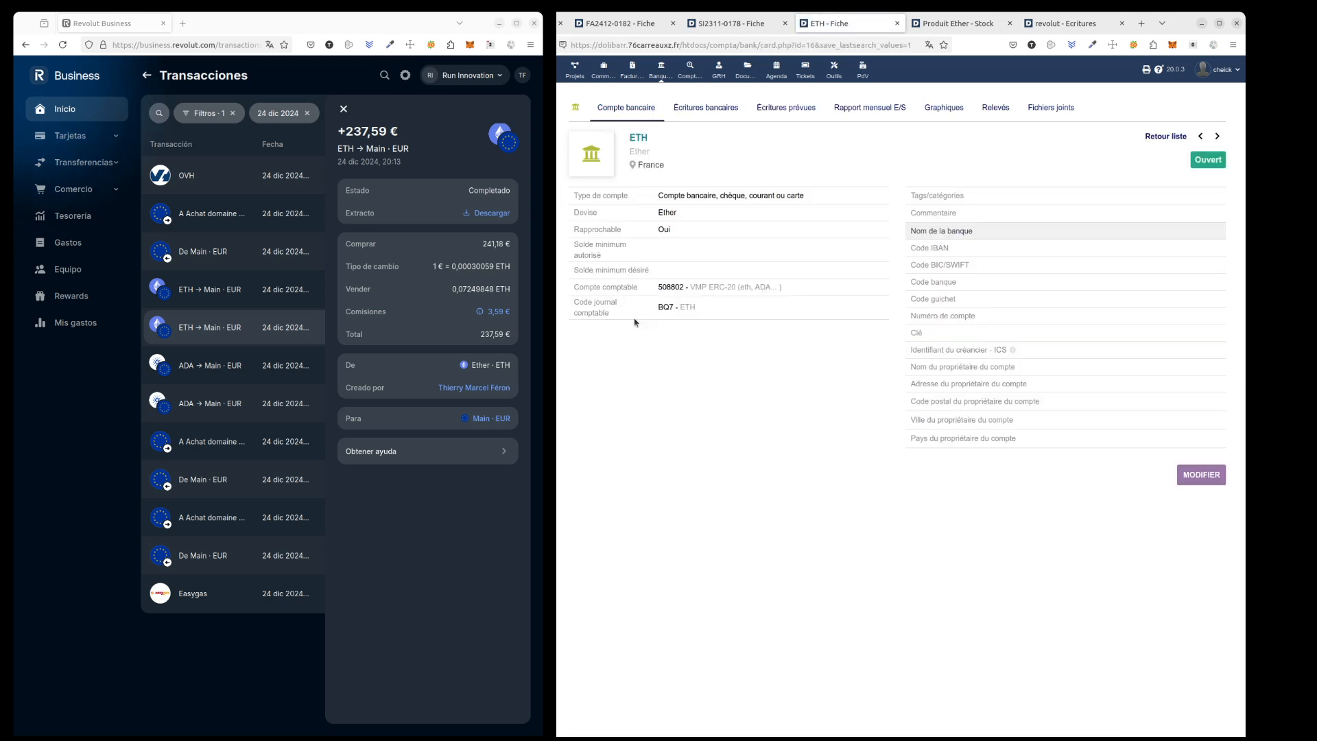
left_click(700, 108)
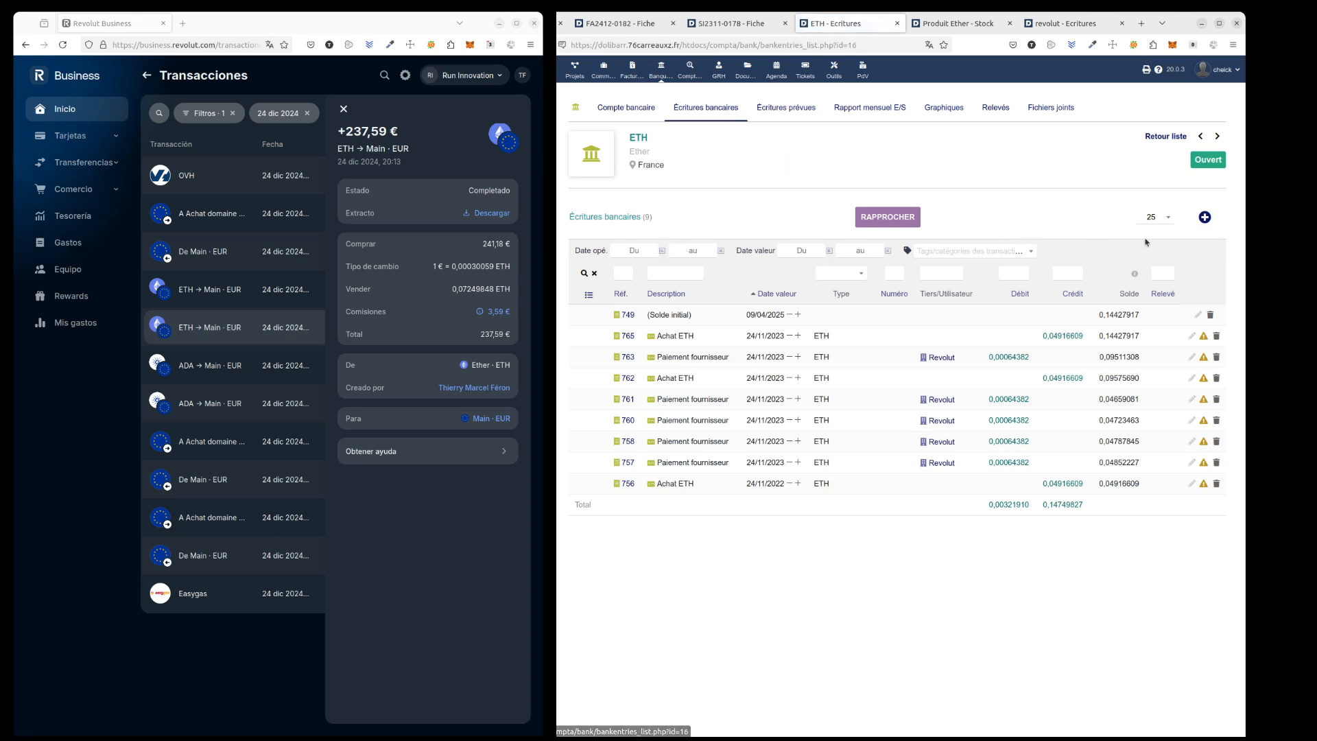
left_click(1211, 218)
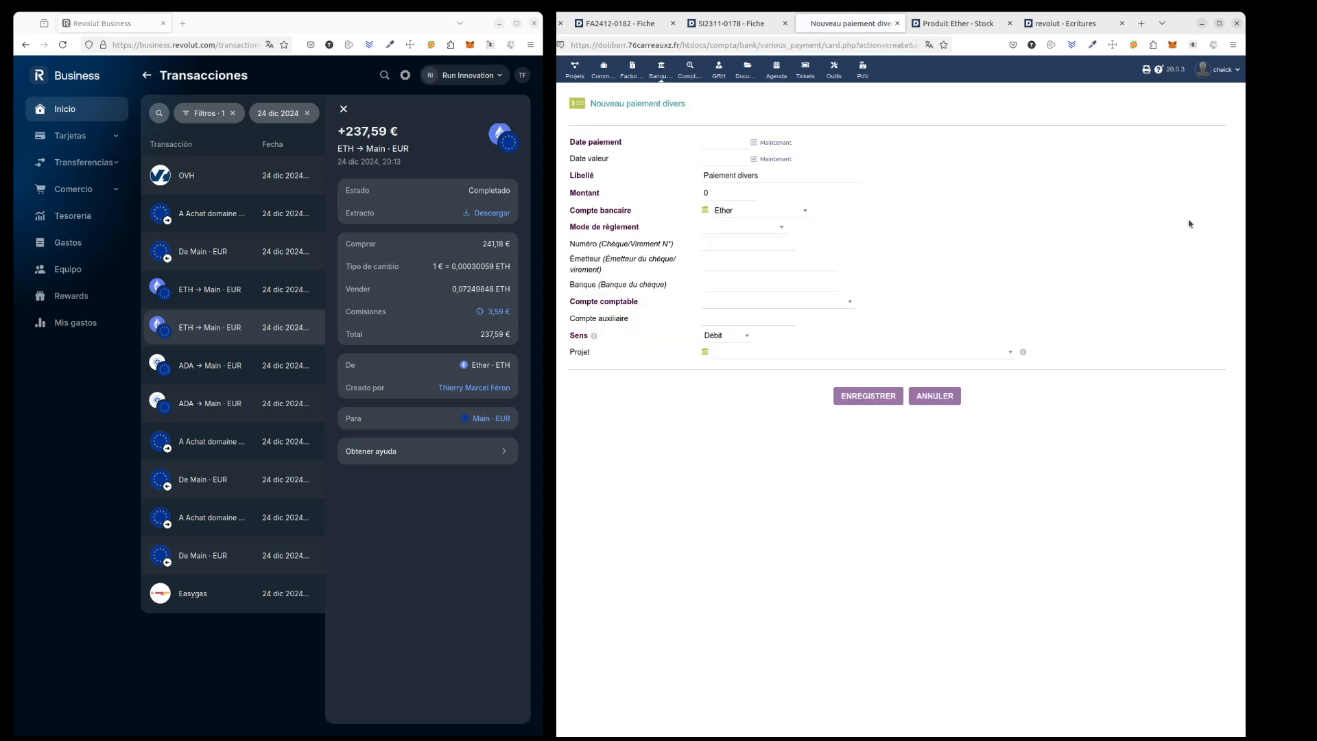
- Set the payment date of the new miscellaneous payment to 24/12/2024
left_click(754, 143)
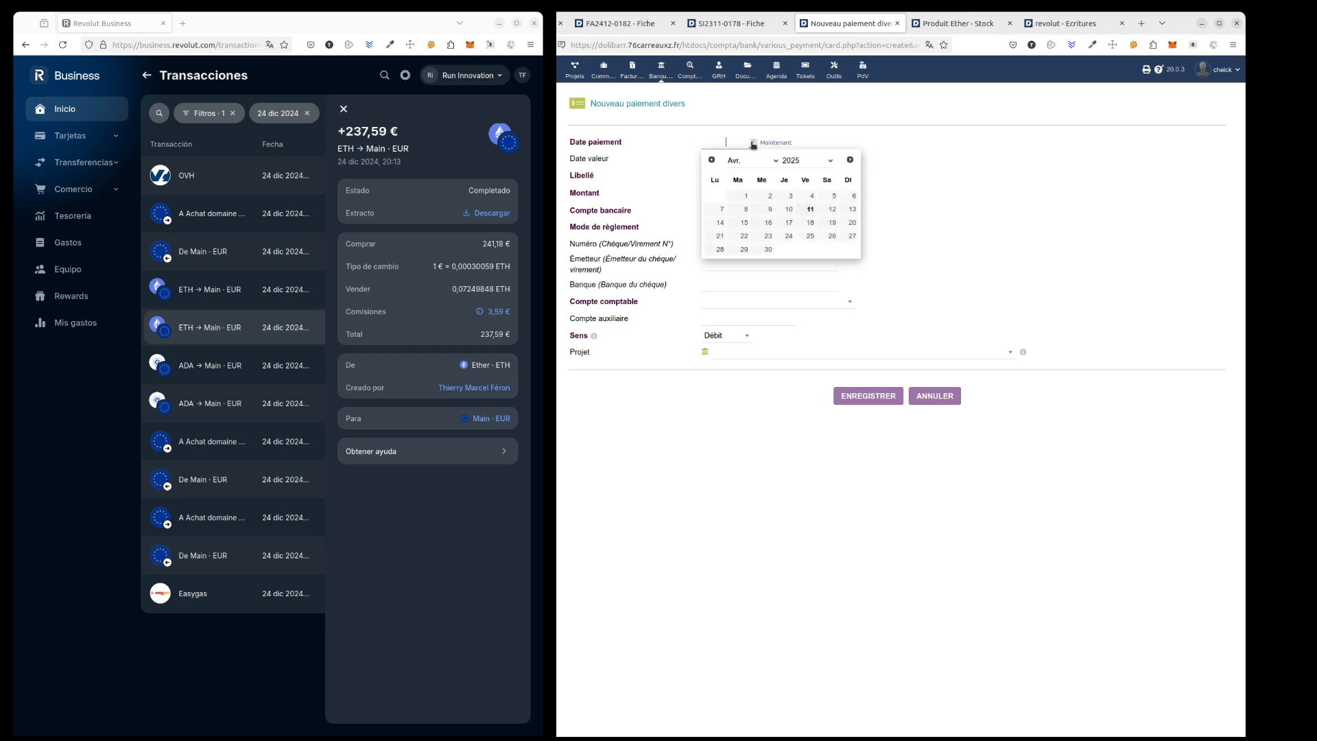
left_click(713, 161)
left_click(713, 161)
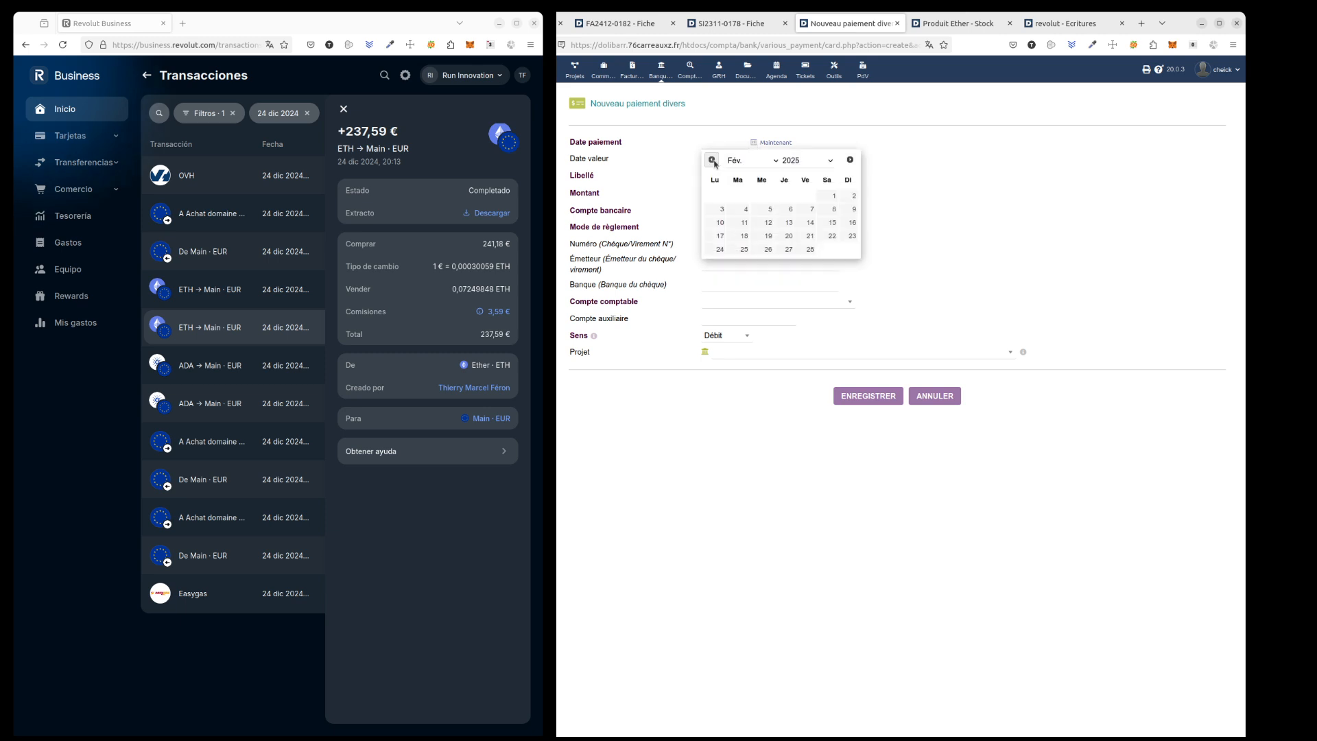
left_click(713, 162)
left_click(713, 161)
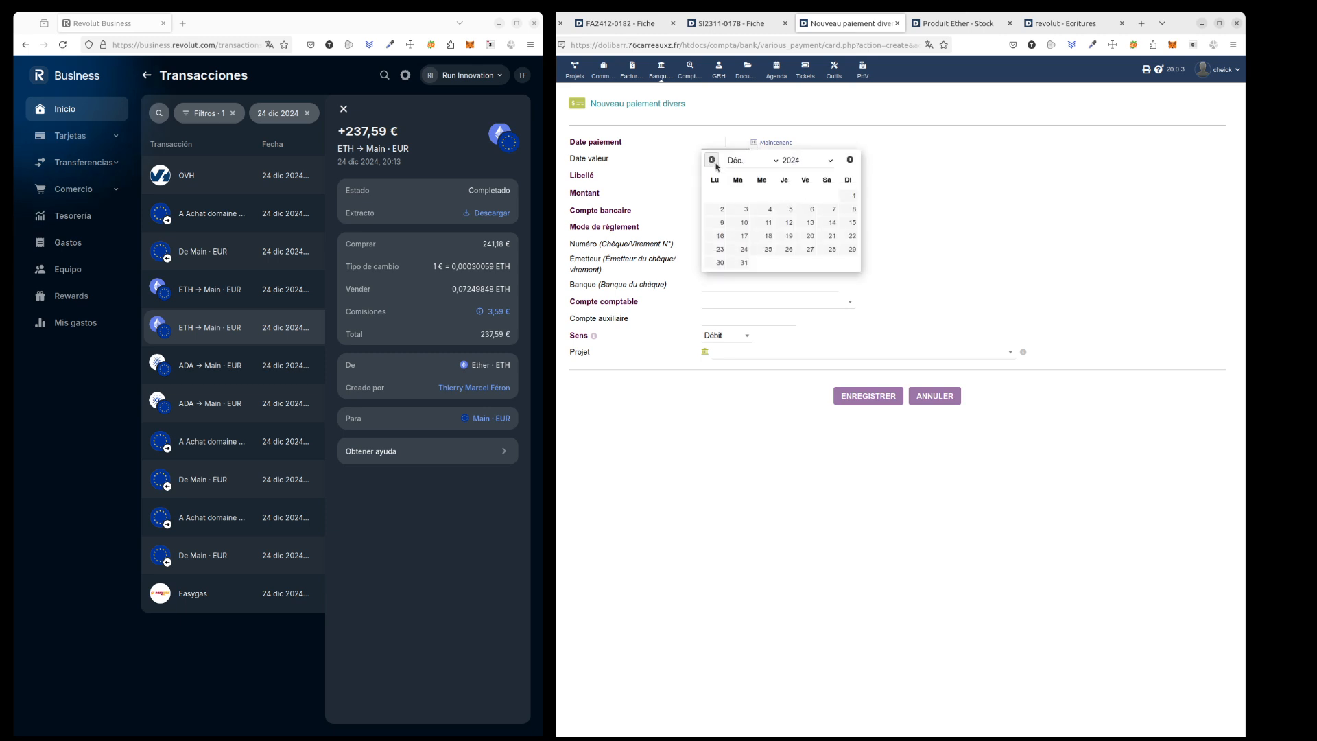
left_click(739, 250)
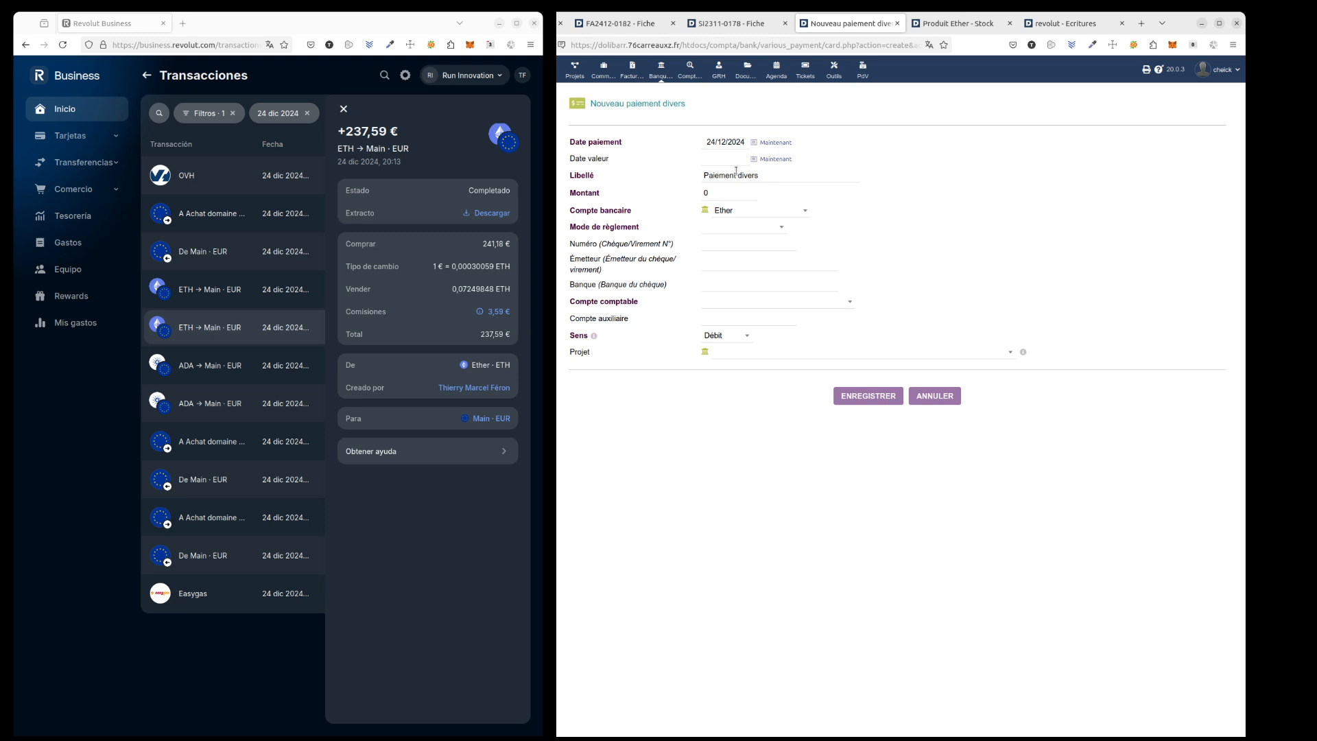
- Replace the payment's default label with Vente ETH
left_click(723, 196)
left_click_drag(756, 176, 702, 177)
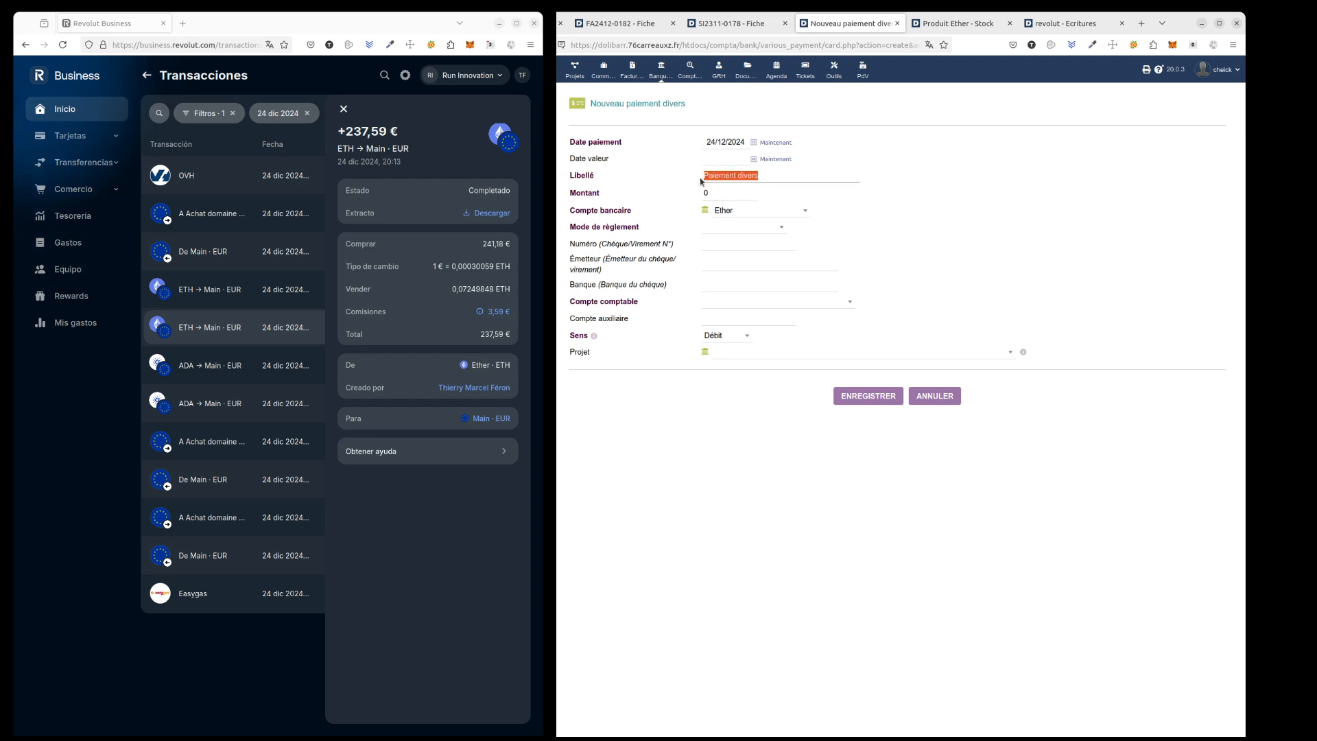
type("Vente")
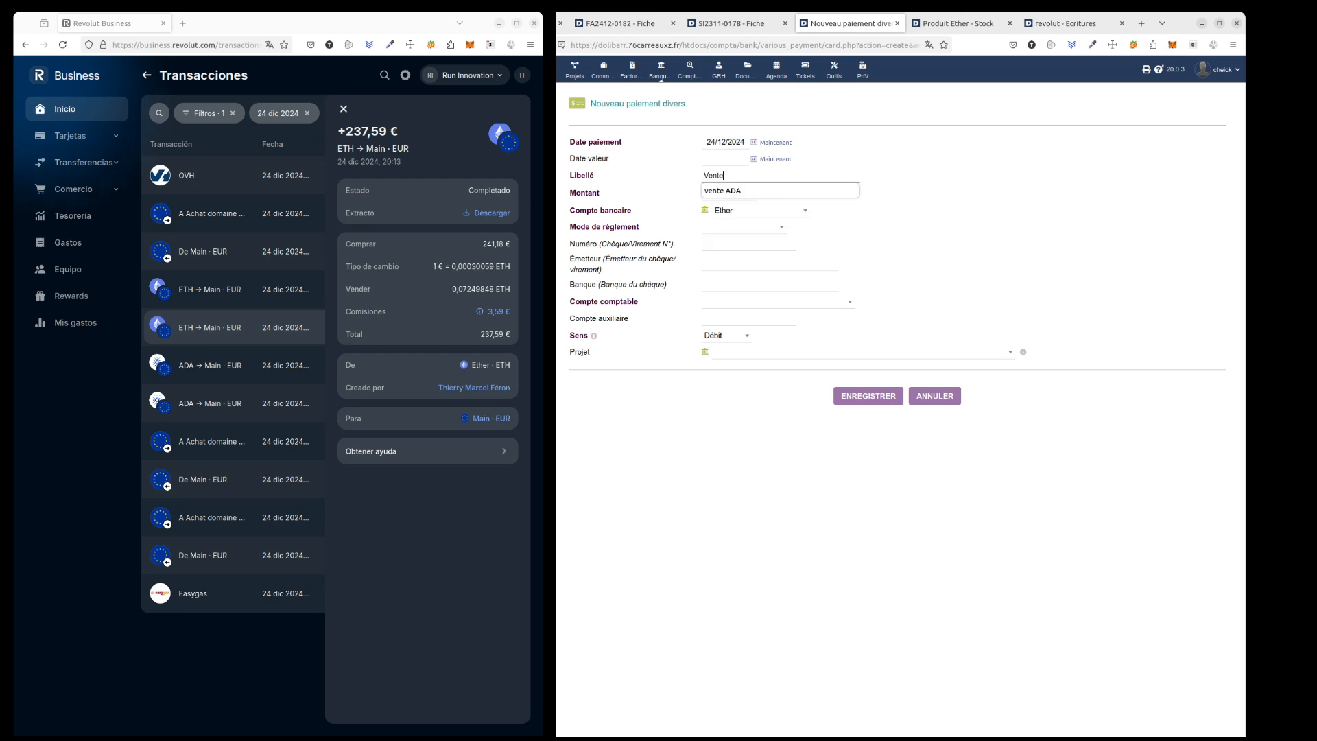
type(" ETH")
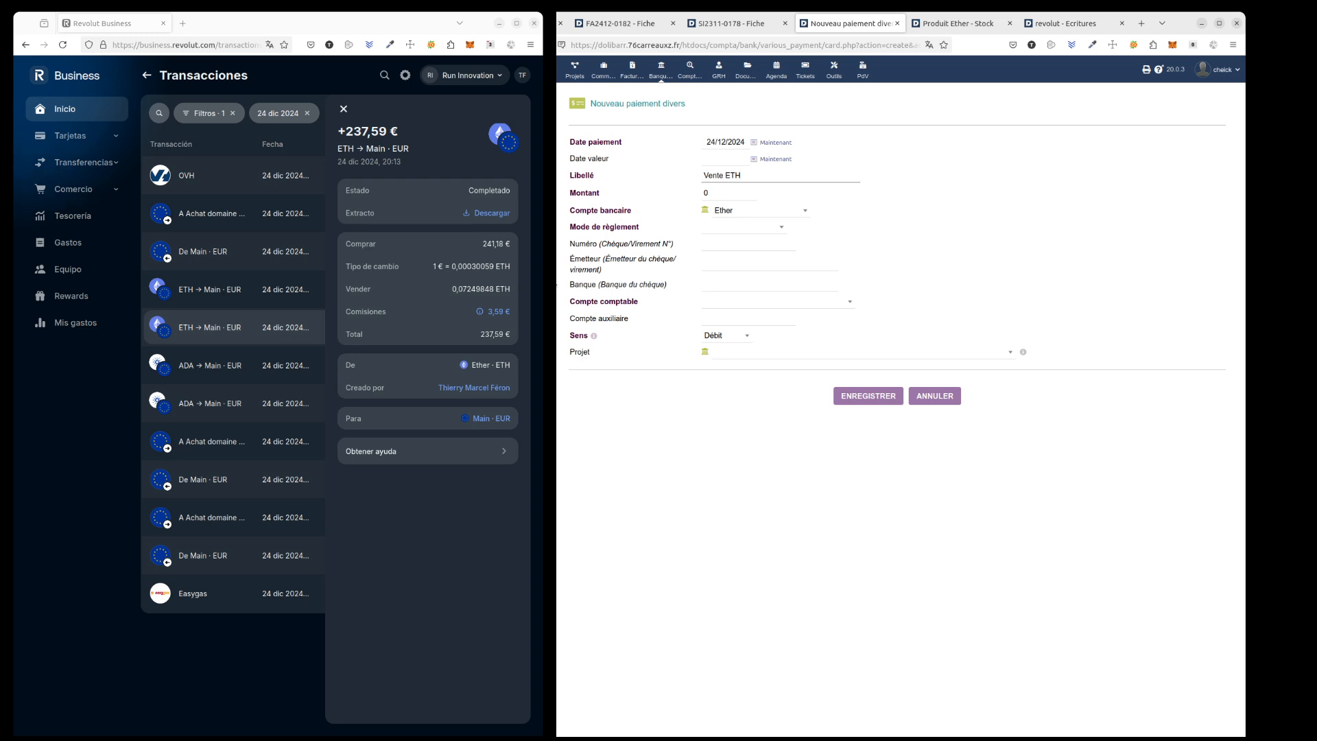
- Copy the sold ETH quantity from the Revolut transaction and enter 0,07249848 as the payment amount in Dolibarr
left_click(480, 306)
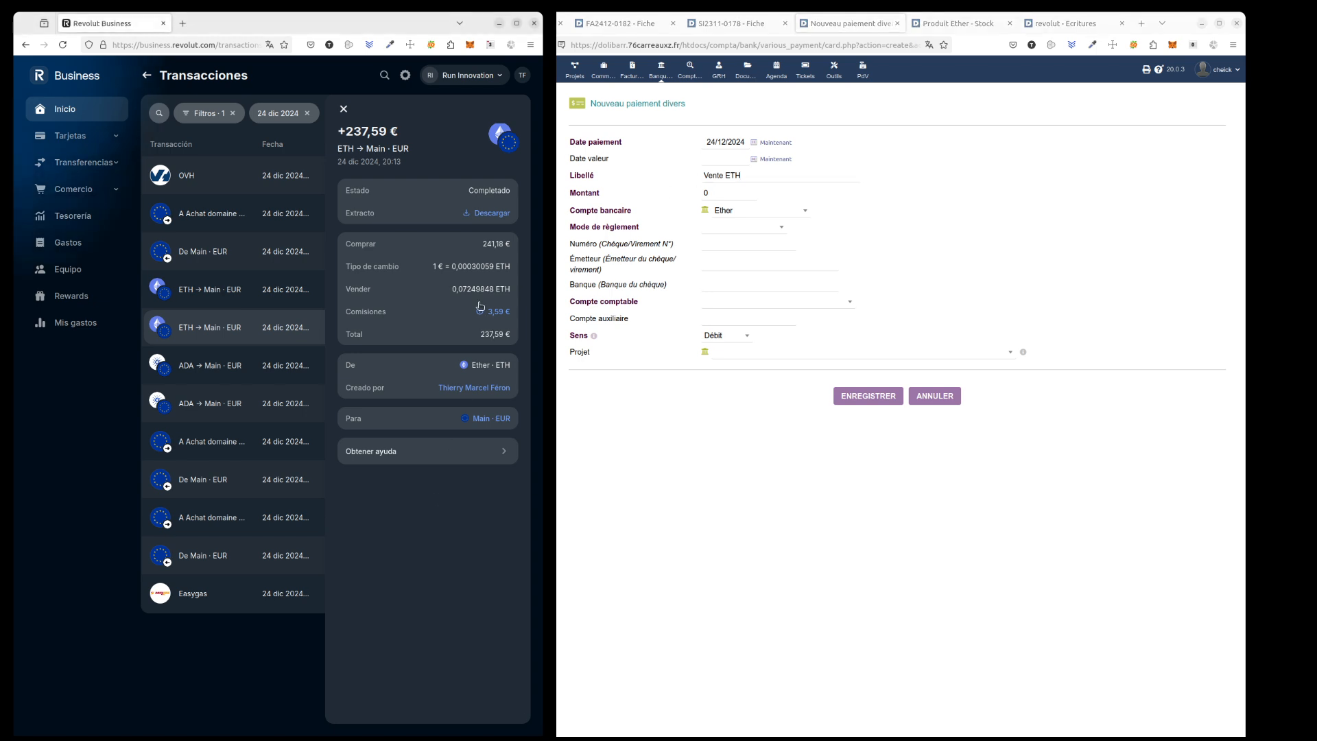
left_click_drag(453, 291, 486, 290)
left_click(723, 195)
type("0,07249848")
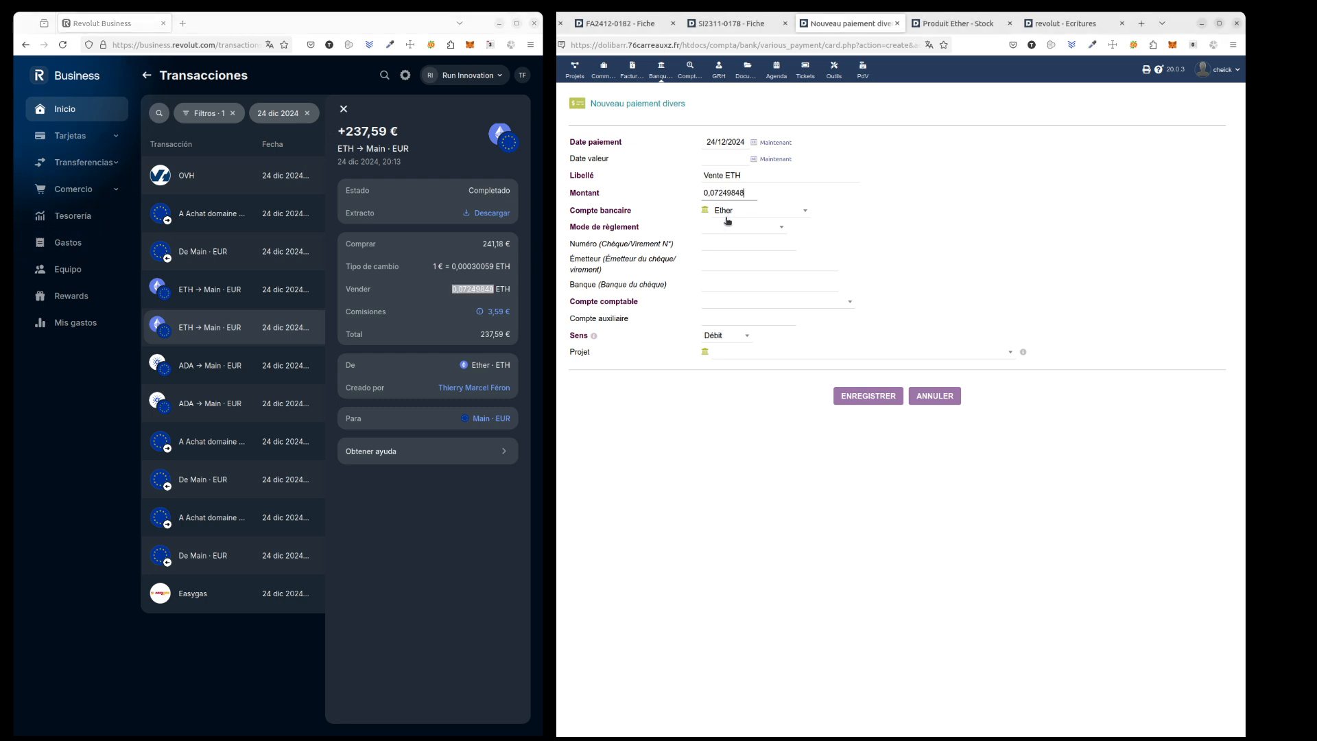
- Set the payment mode to ETH and the accounting account to 512500 - ERC-20 crypto-monnaie, and save the payment
left_click(727, 228)
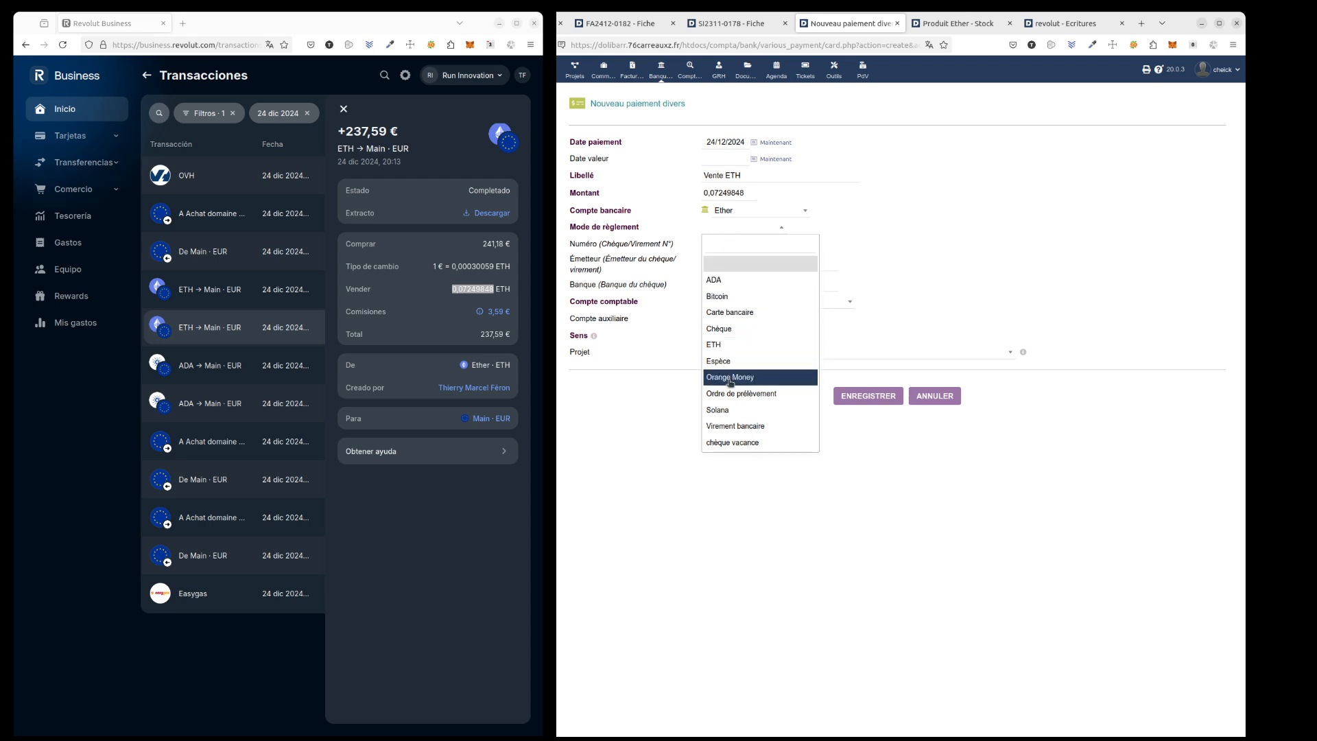
left_click(721, 344)
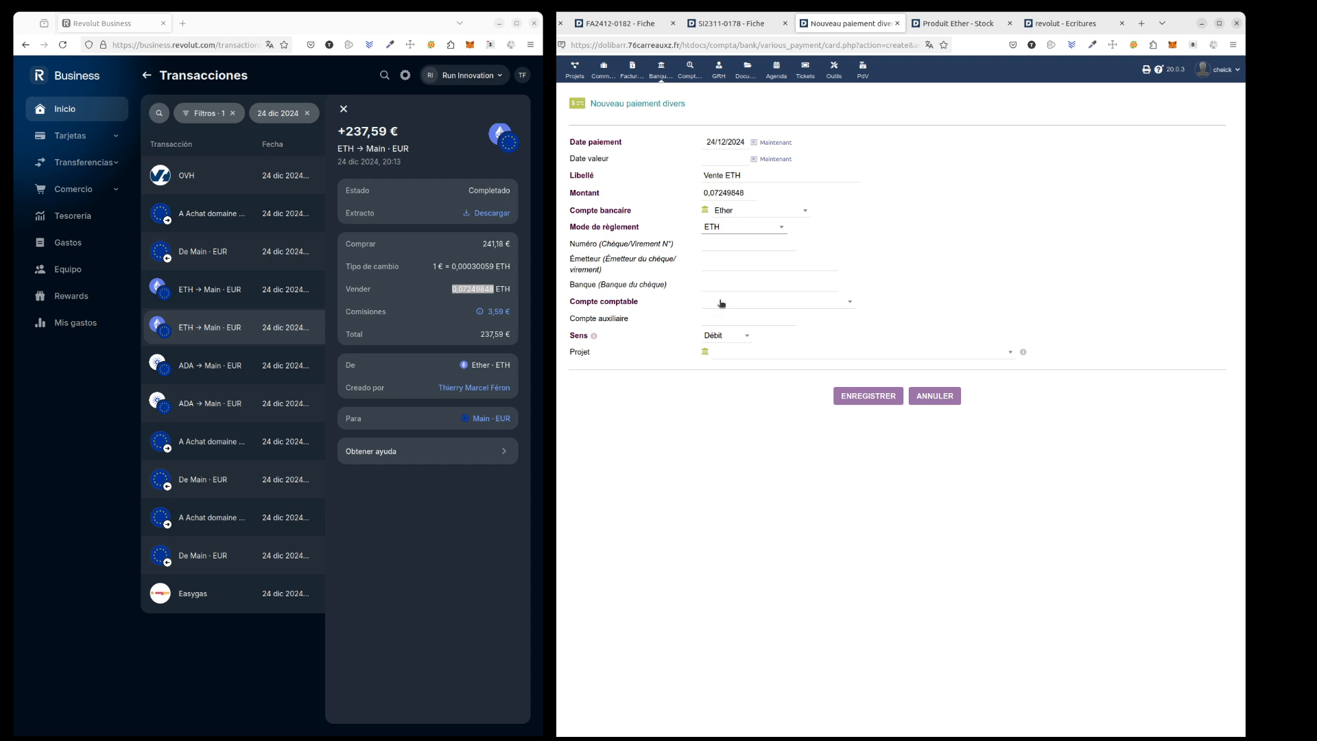
left_click(722, 303)
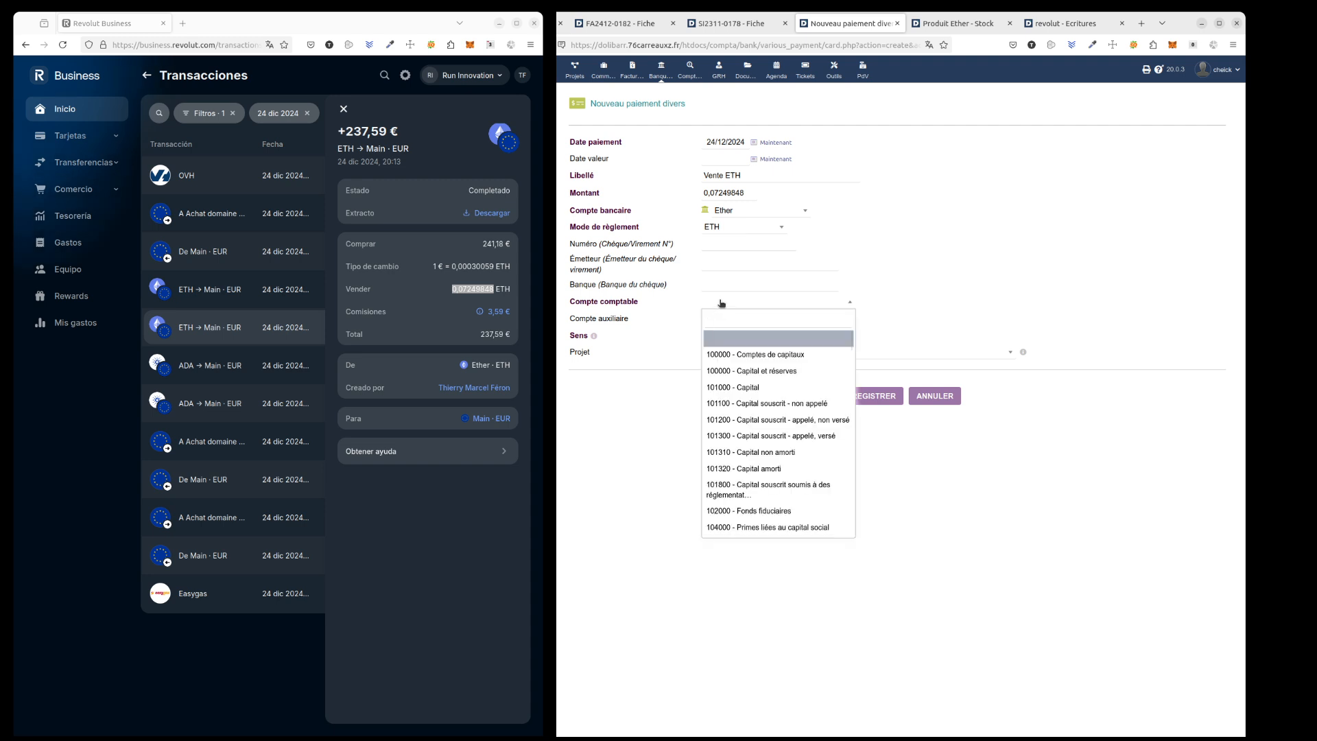
type("512")
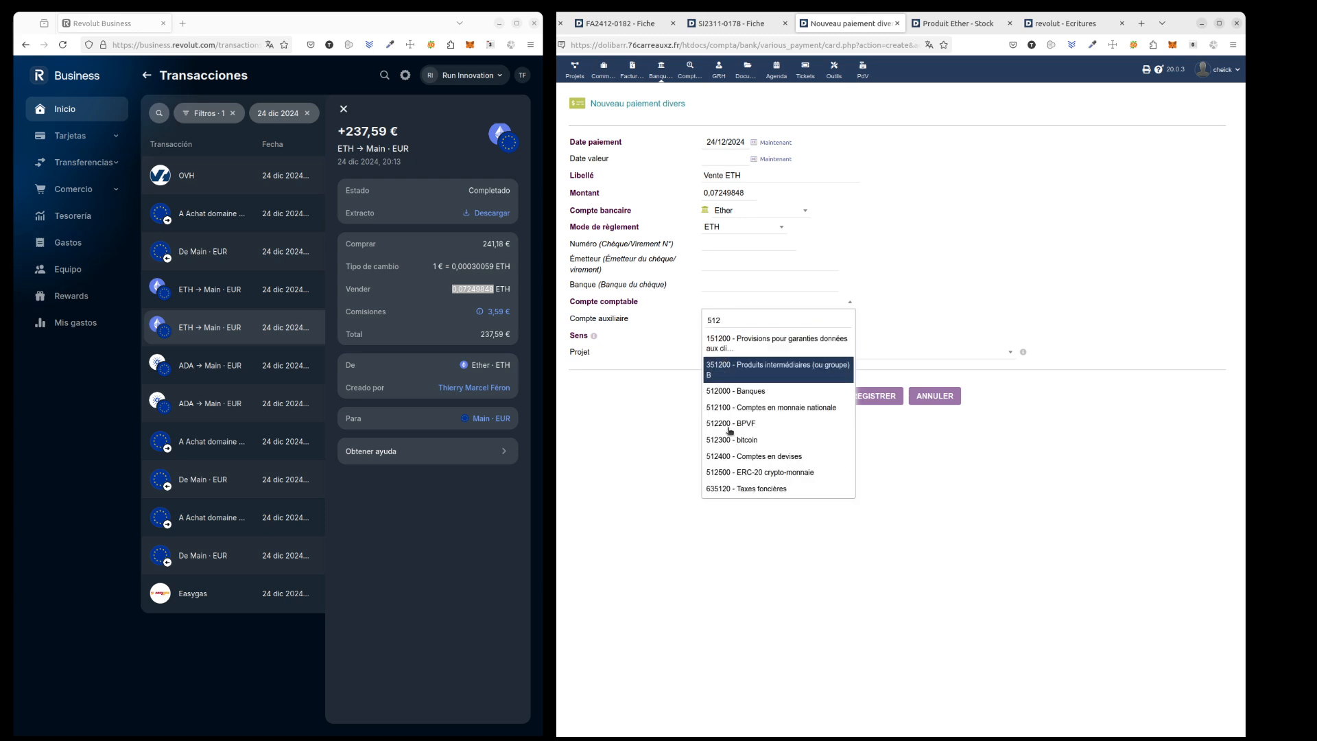
left_click(731, 473)
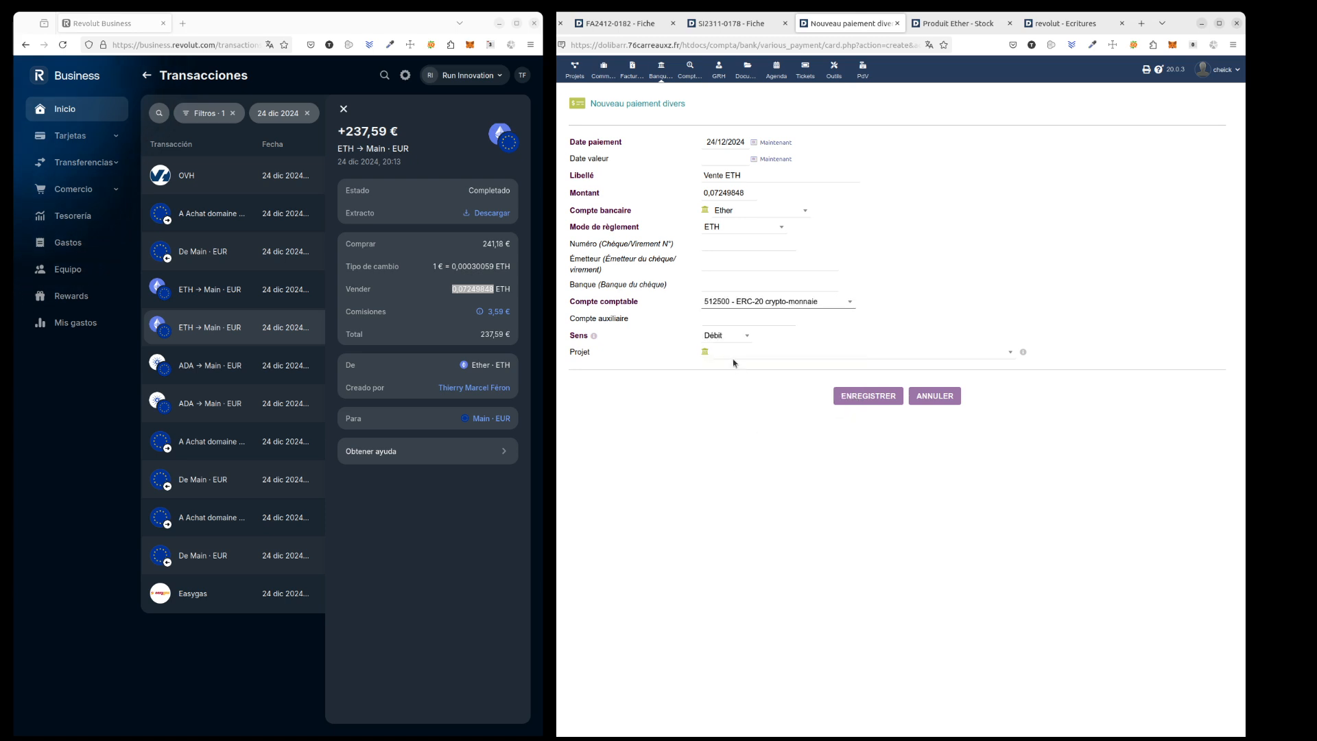
left_click(864, 399)
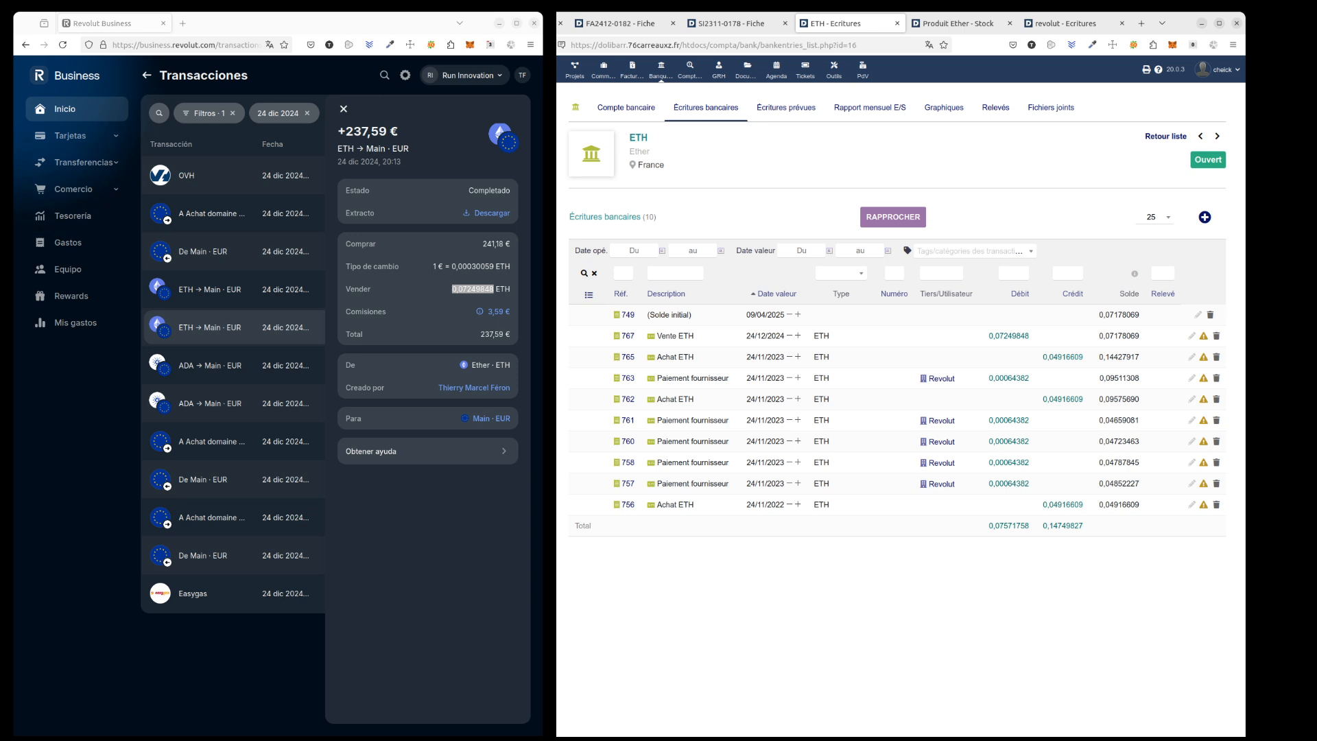
left_click(433, 531)
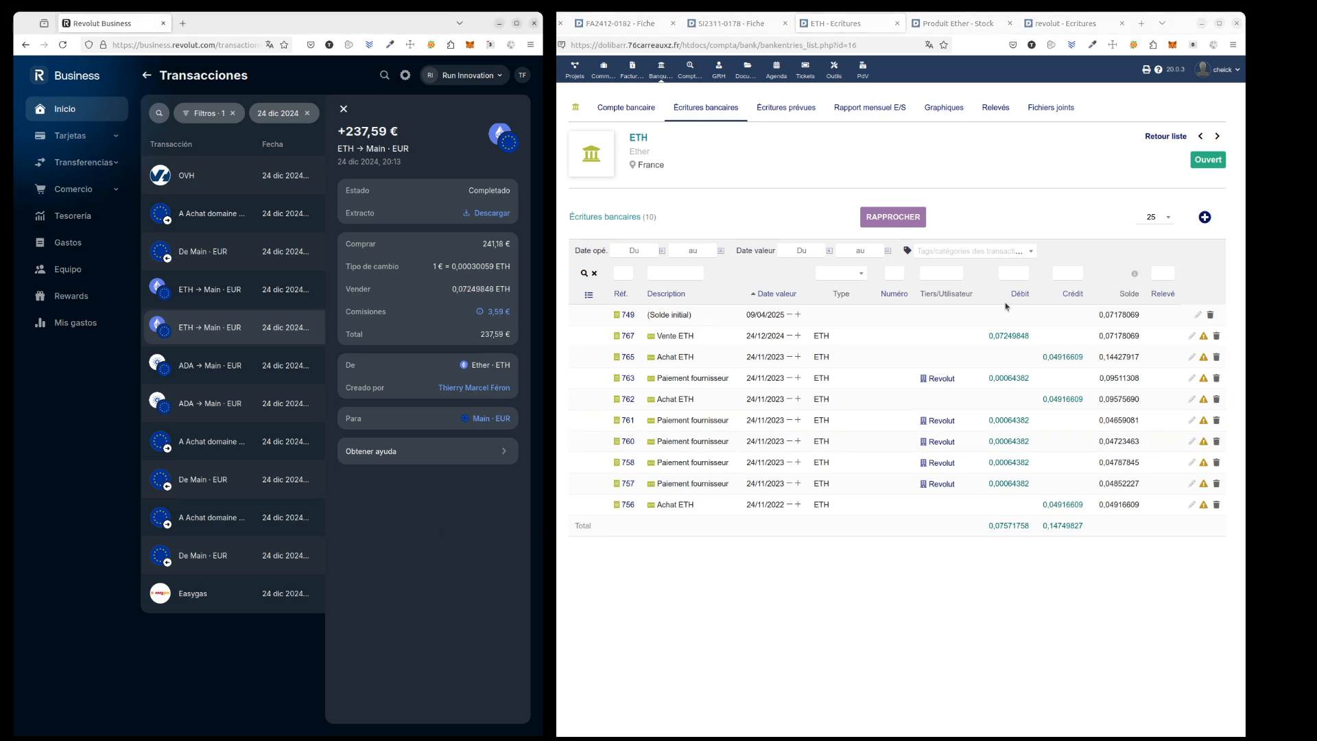